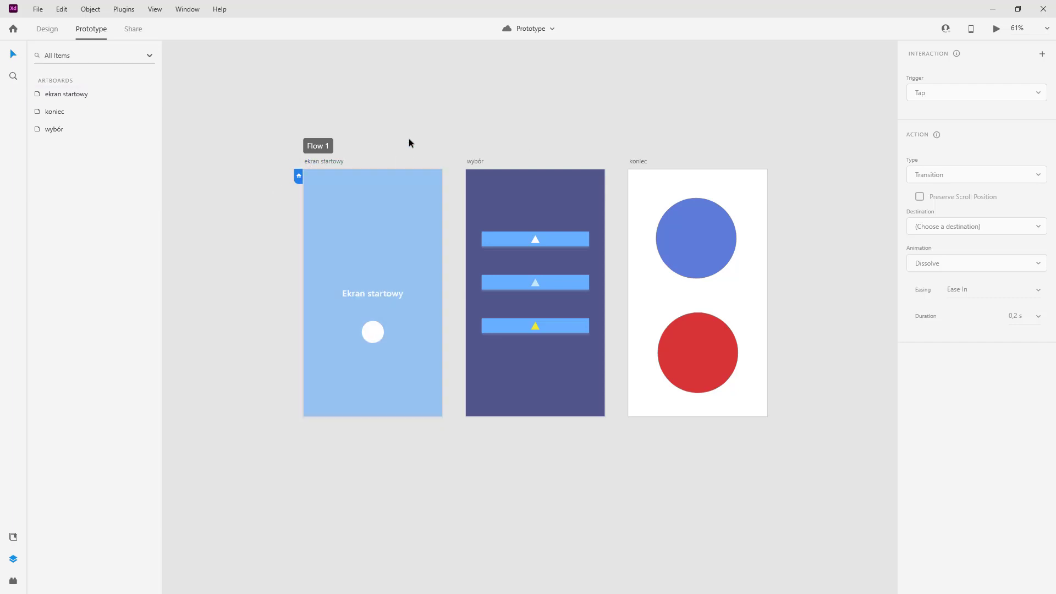
Duplicate the ekran startowy artboard and place the copy beside the original, on the side away from wybór.
left_click_drag(408, 138, 599, 99)
left_click(516, 133)
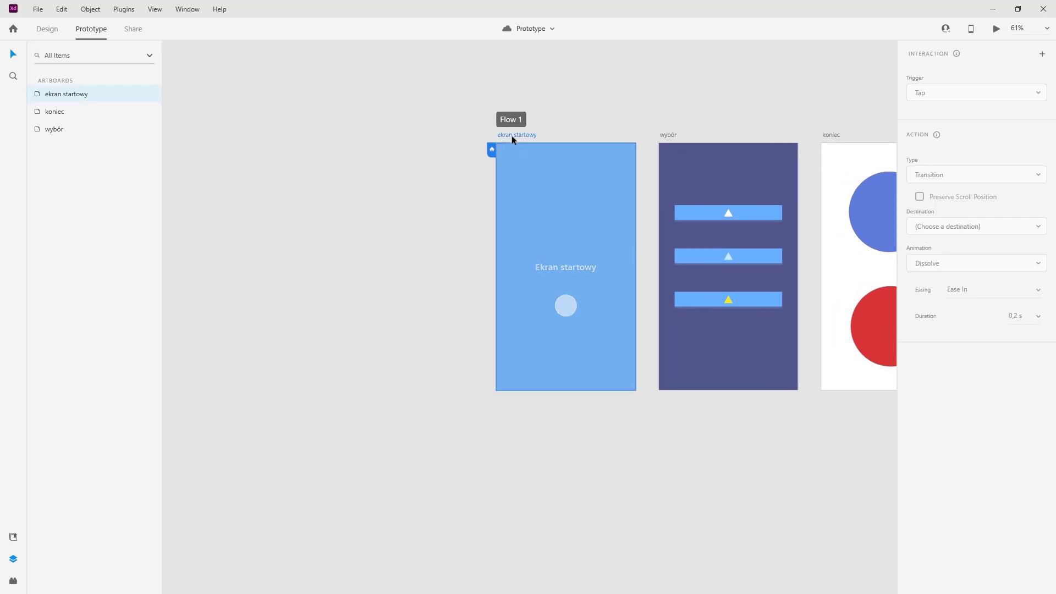
left_click_drag(511, 138, 345, 134)
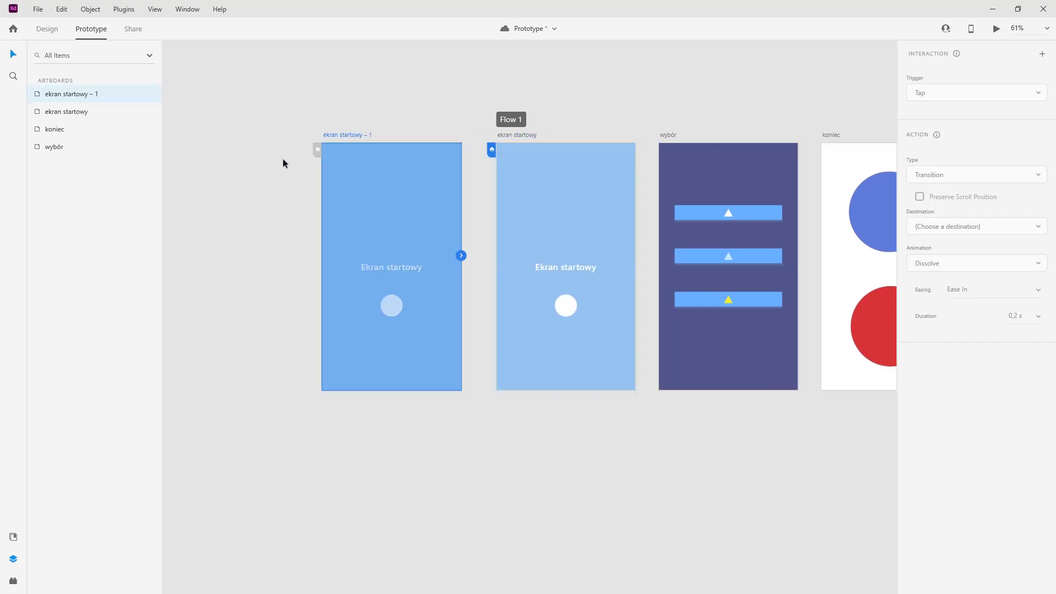
left_click(283, 163)
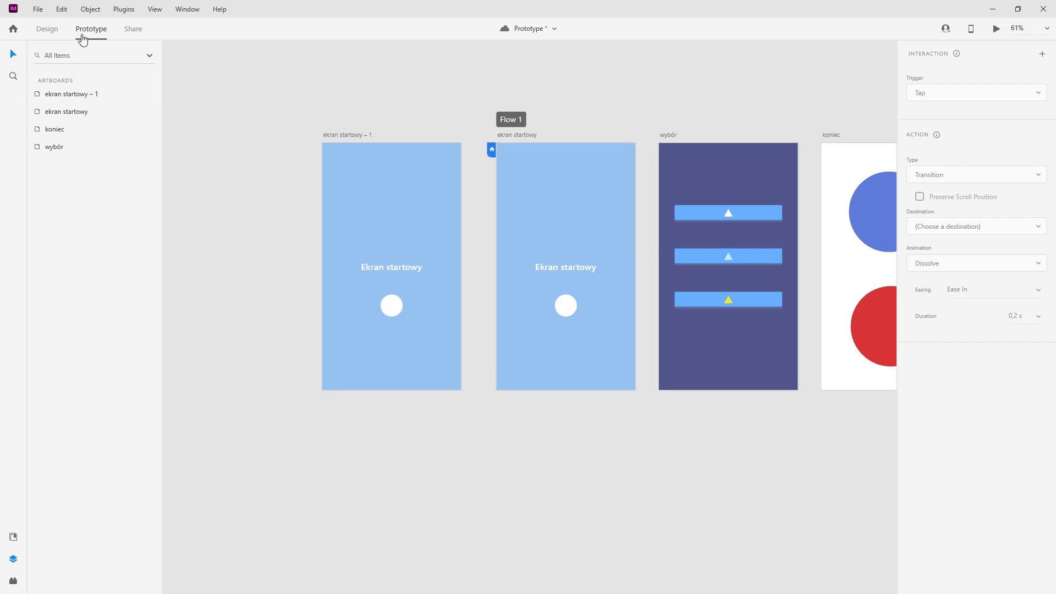
Draw a full-width rectangle about 414 × 247 across the top of ekran startowy – 1 and fill it with crimson #D9265D.
left_click(46, 29)
left_click(13, 77)
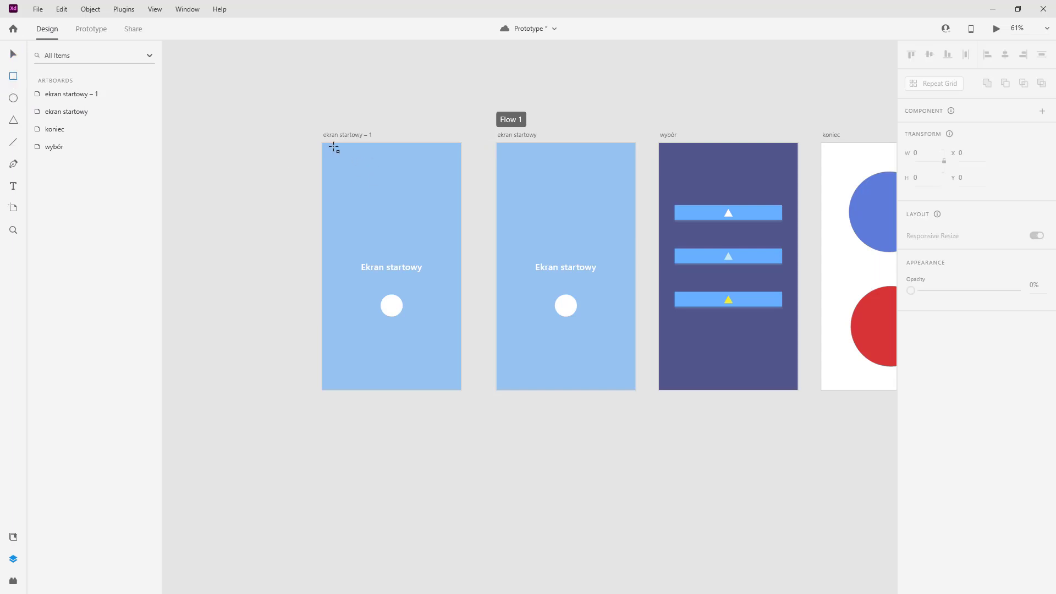
left_click_drag(323, 143, 462, 226)
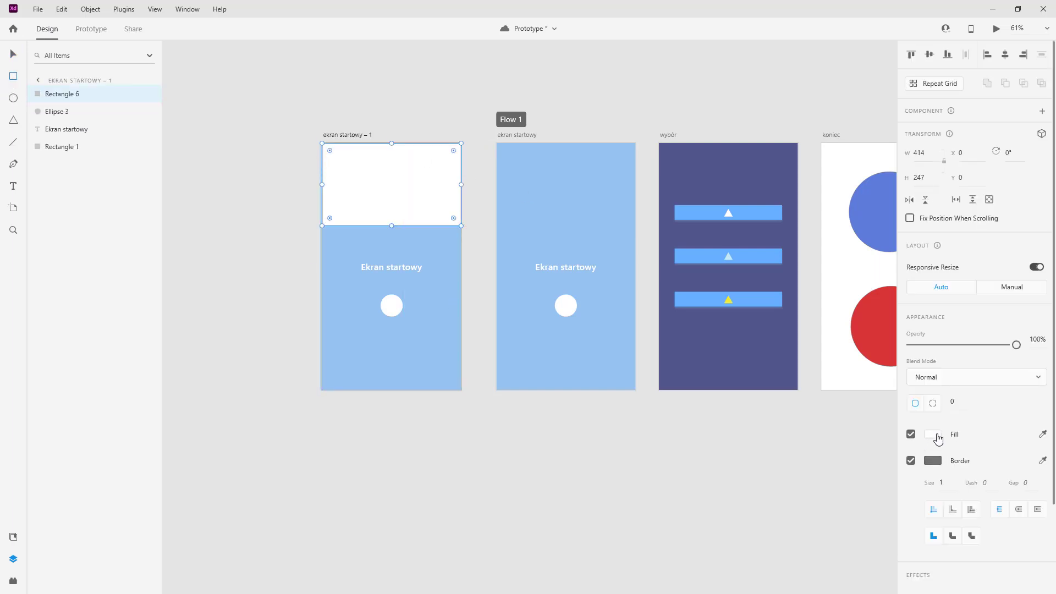
left_click(938, 438)
left_click(849, 384)
left_click_drag(877, 392, 877, 373)
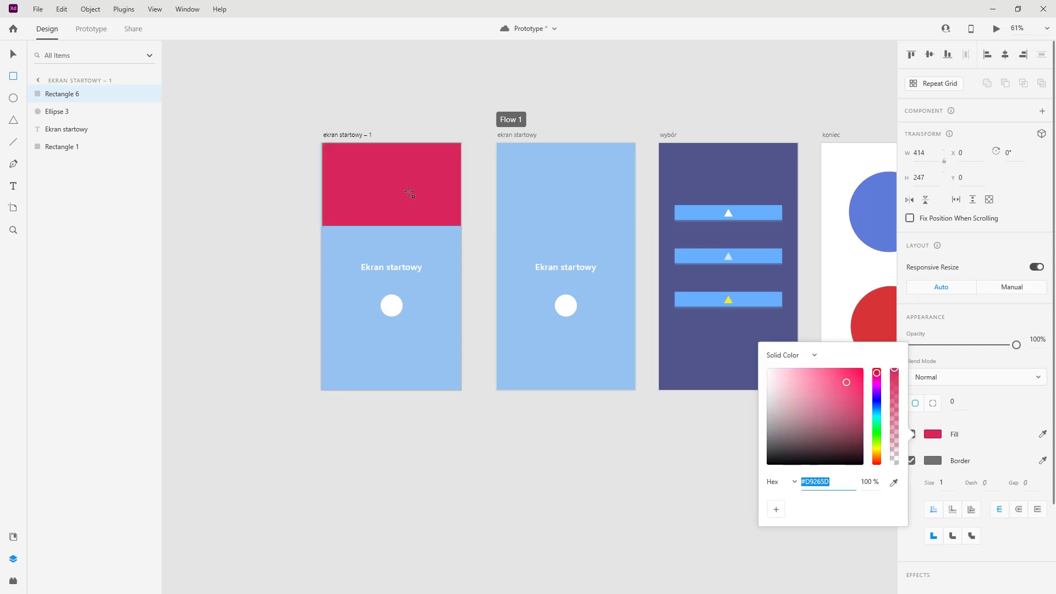
key("Escape")
key("Escape")
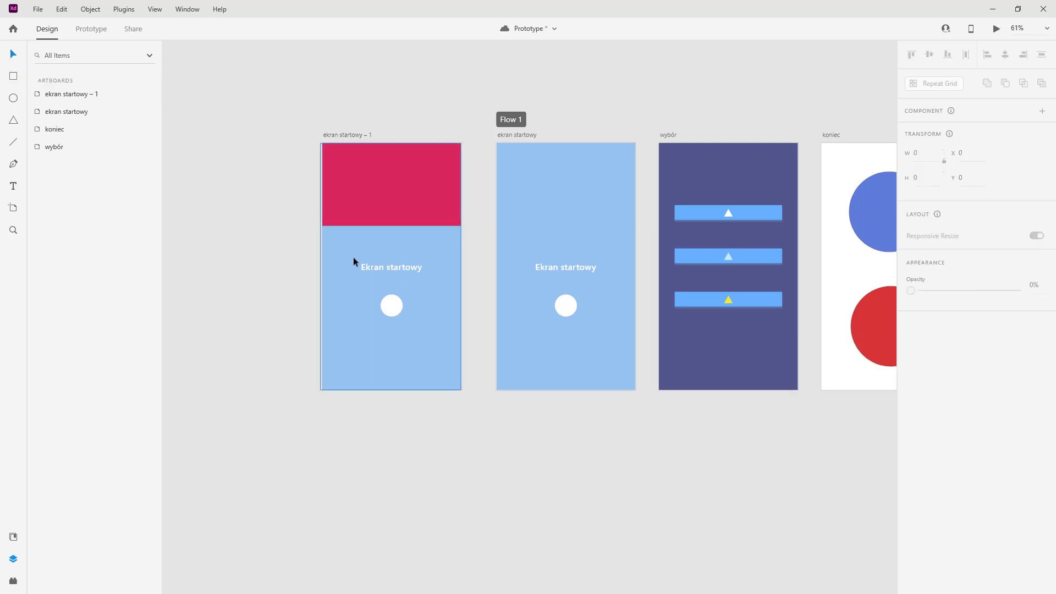
Duplicate the ekran startowy – 1 artboard and place the copy just below the ekran startowy artboard.
scroll(414, 105, "right", 3)
scroll(414, 105, "down", 1)
left_click(271, 110)
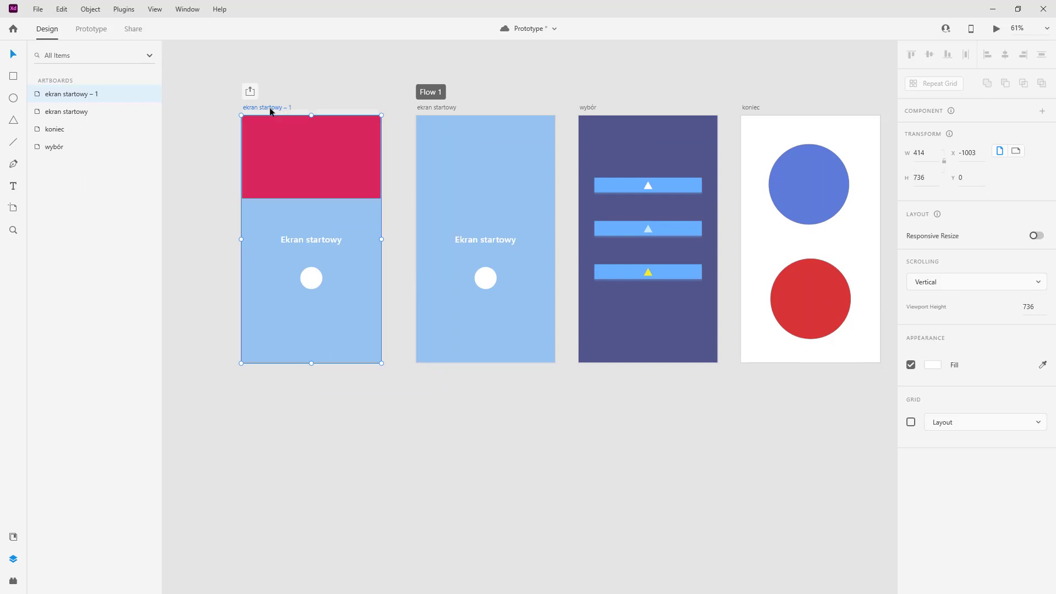
left_click_drag(270, 110, 438, 404)
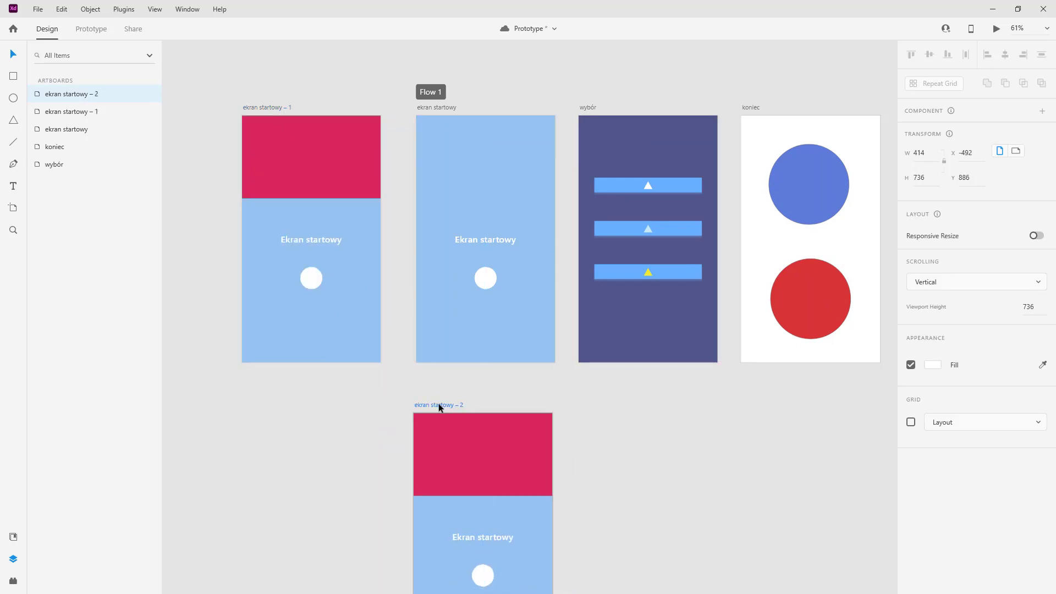
left_click(344, 410)
scroll(299, 434, "down", 1)
scroll(299, 435, "left", 1)
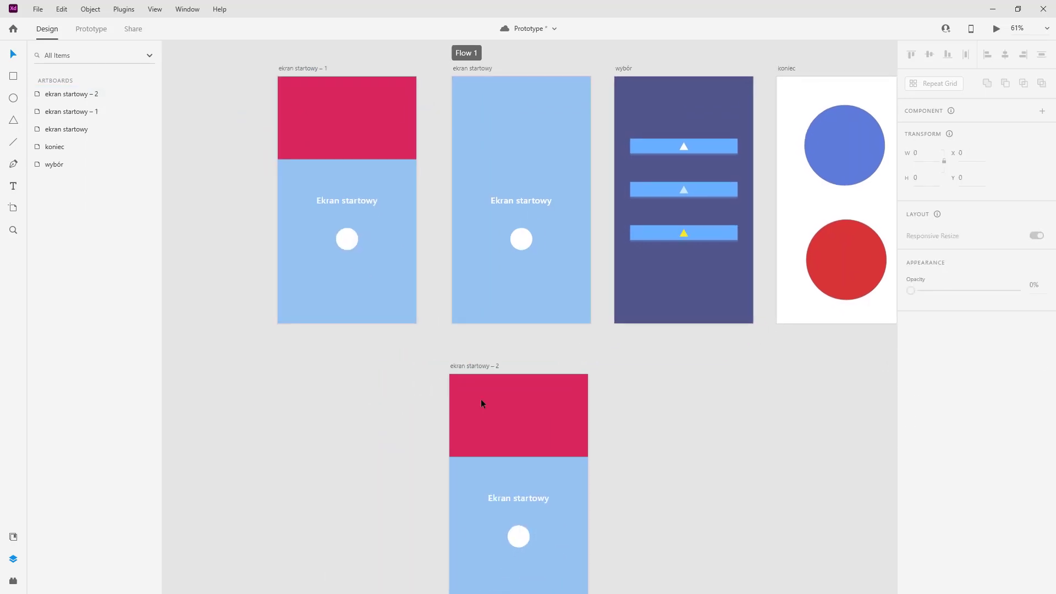
left_click(477, 367)
scroll(375, 415, "up", 1)
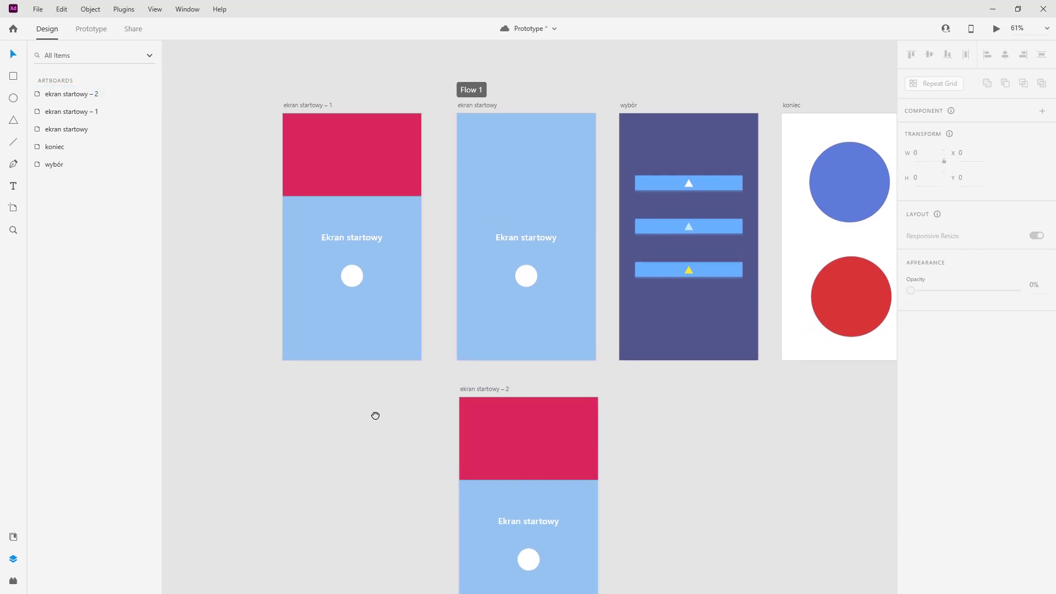
Link the white circle on ekran startowy to ekran startowy – 1 with a Tap trigger and an Overlay action.
left_click(456, 202)
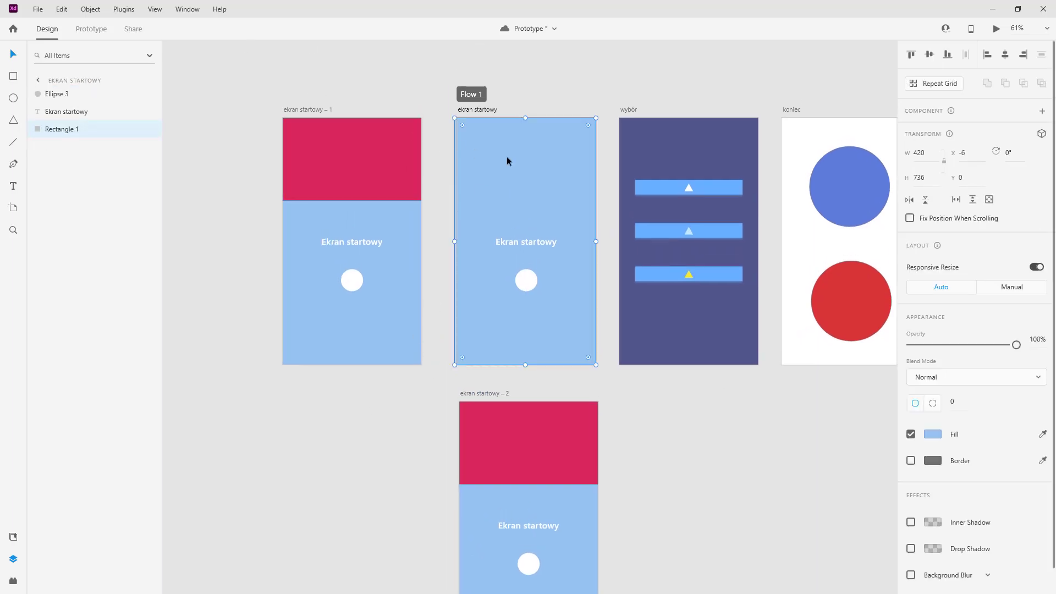
left_click(527, 276)
key("ctrl+Tab")
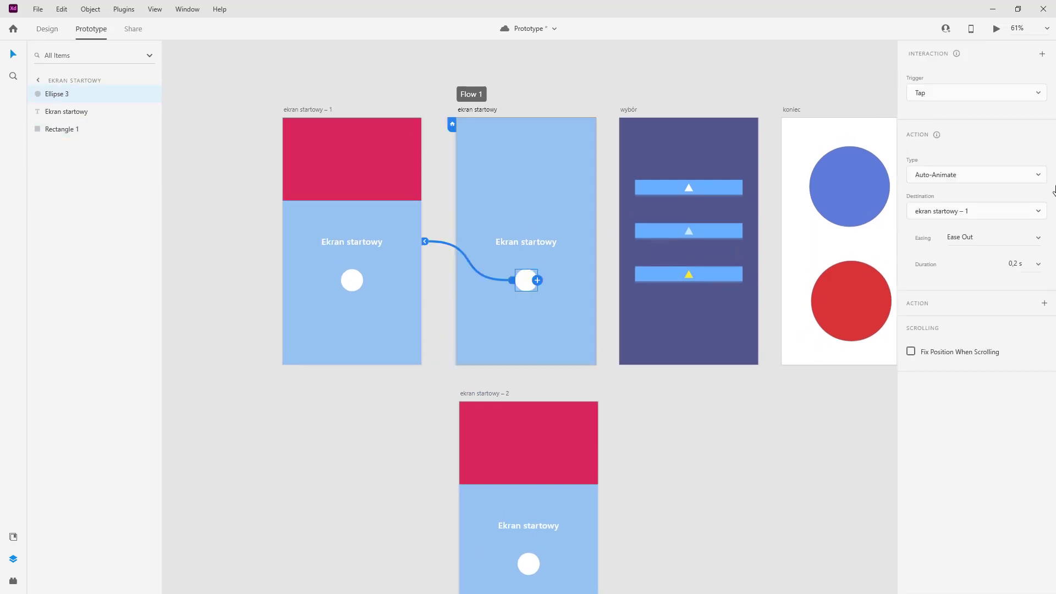
left_click(971, 98)
left_click(974, 97)
left_click(954, 176)
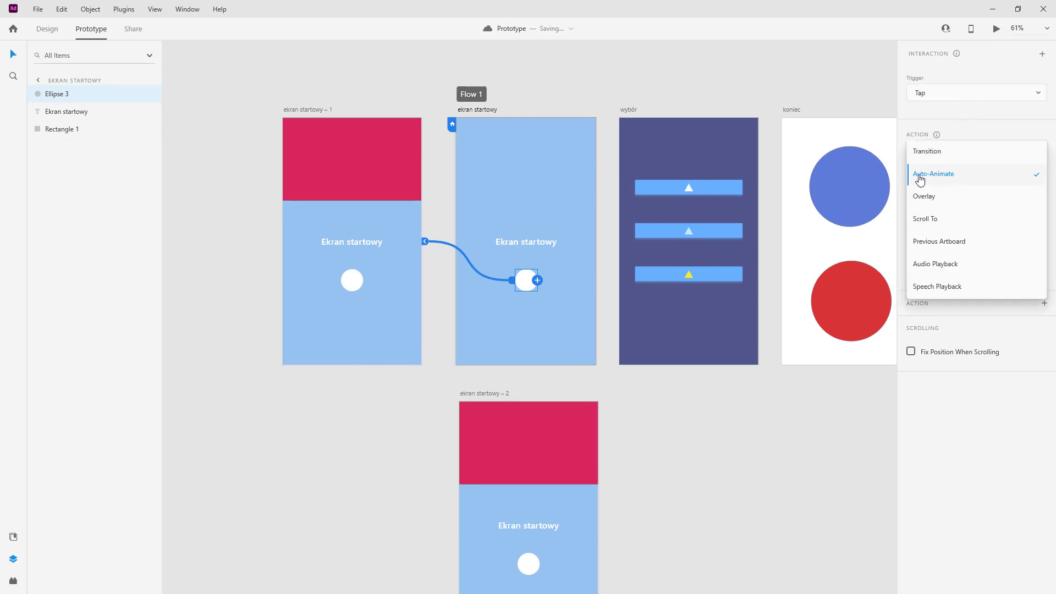
left_click(946, 199)
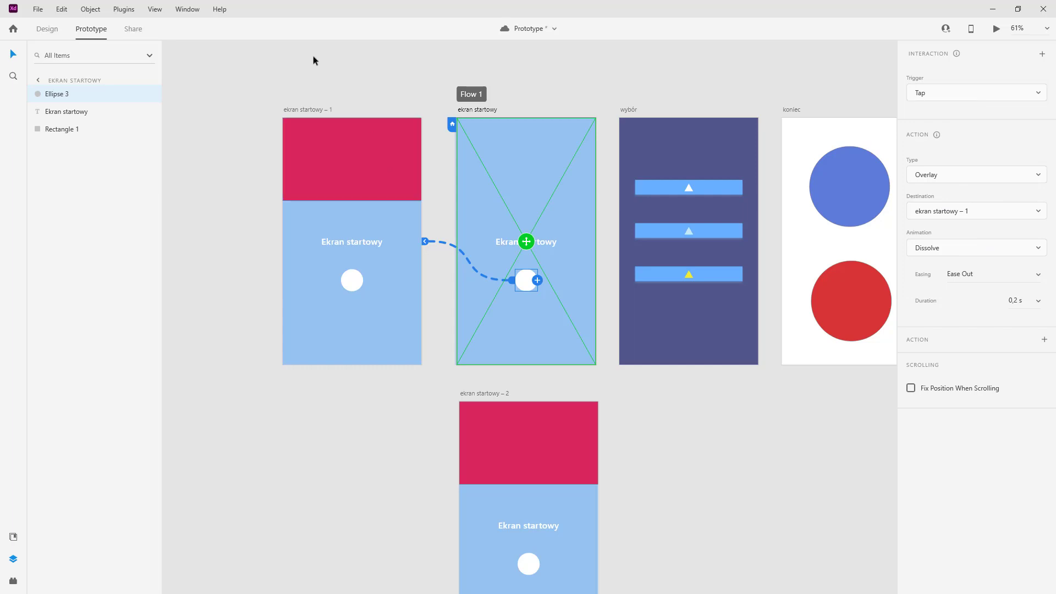
Preview the prototype and test the overlay from the start screen's white circle.
left_click(997, 28)
left_click(117, 295)
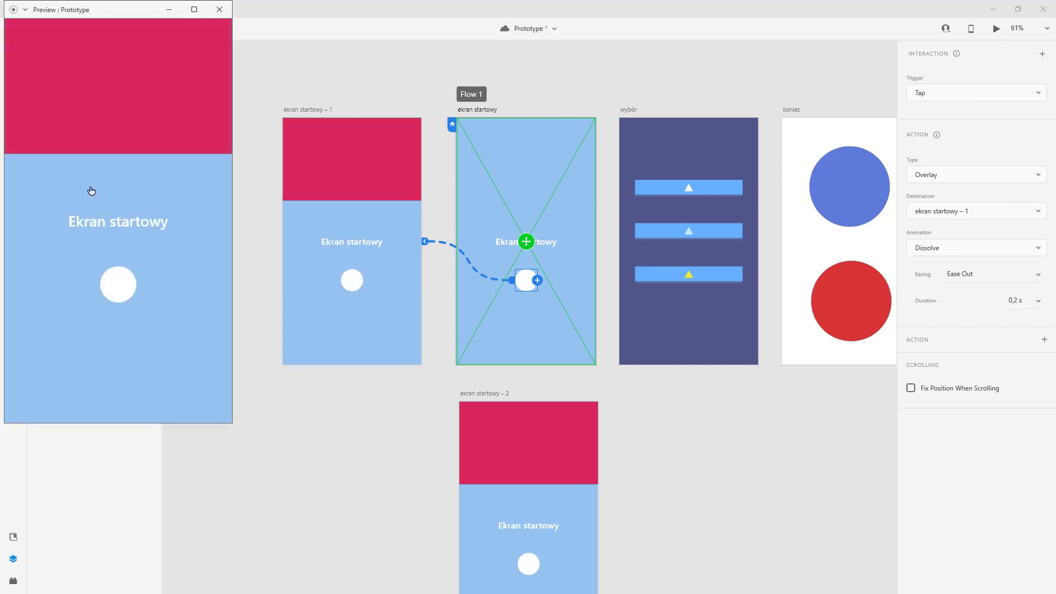
left_click(220, 9)
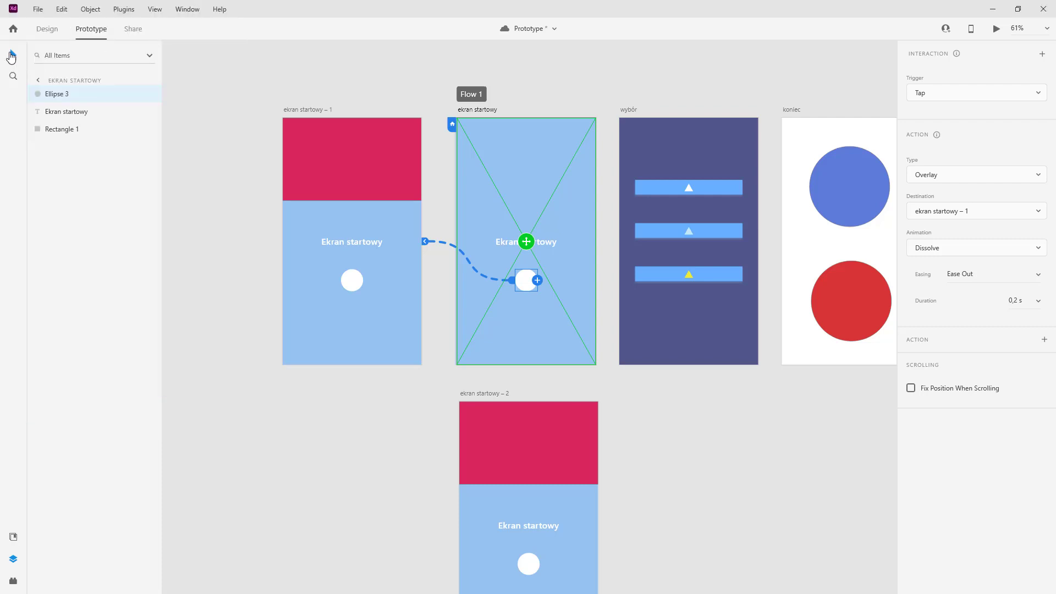
Delete the Ekran startowy text and the white circle from the ekran startowy – 1 artboard.
left_click(368, 242)
key("Delete")
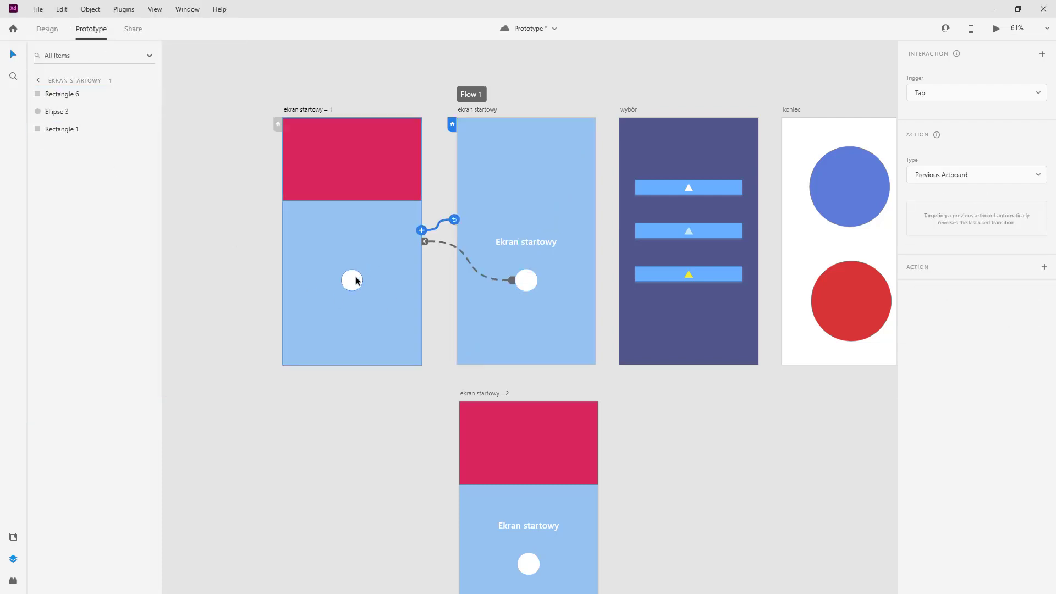
left_click(355, 279)
key("Delete")
Change the fill of the background rectangle on ekran startowy – 1 to green.
left_click(365, 279)
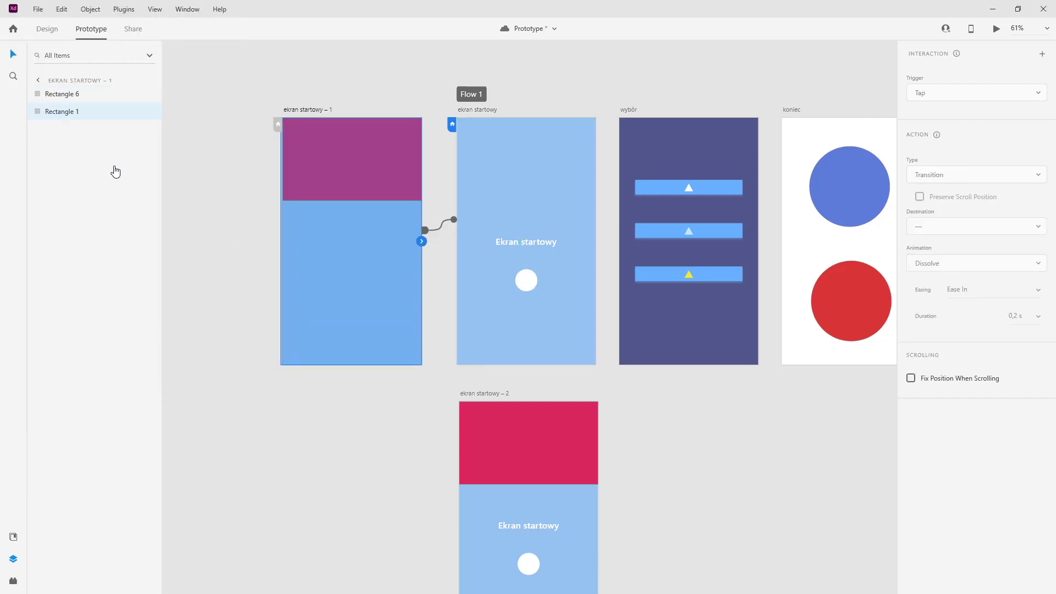
left_click(47, 29)
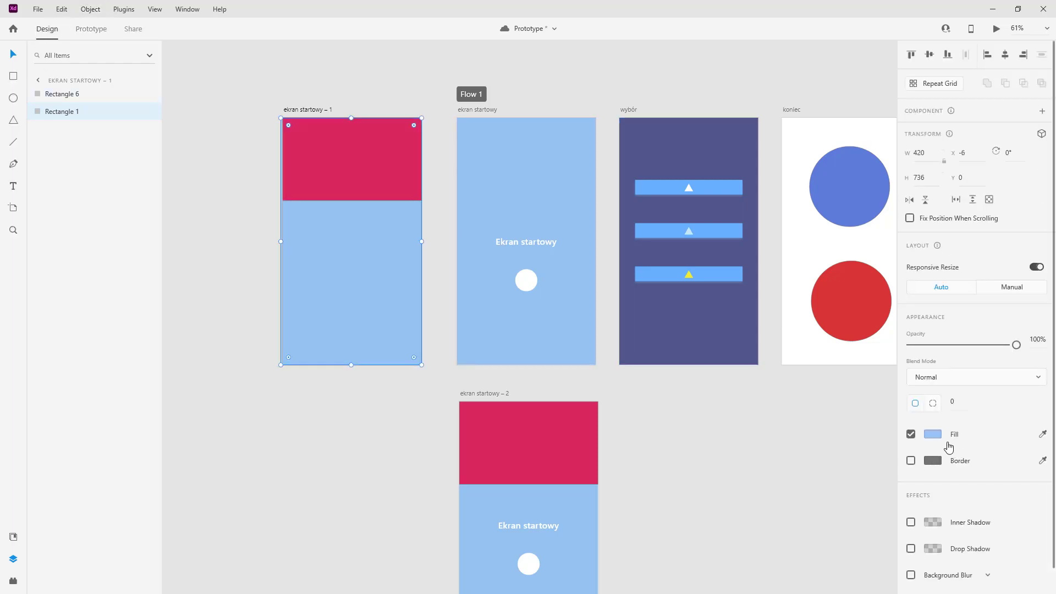
left_click(931, 434)
left_click(895, 393)
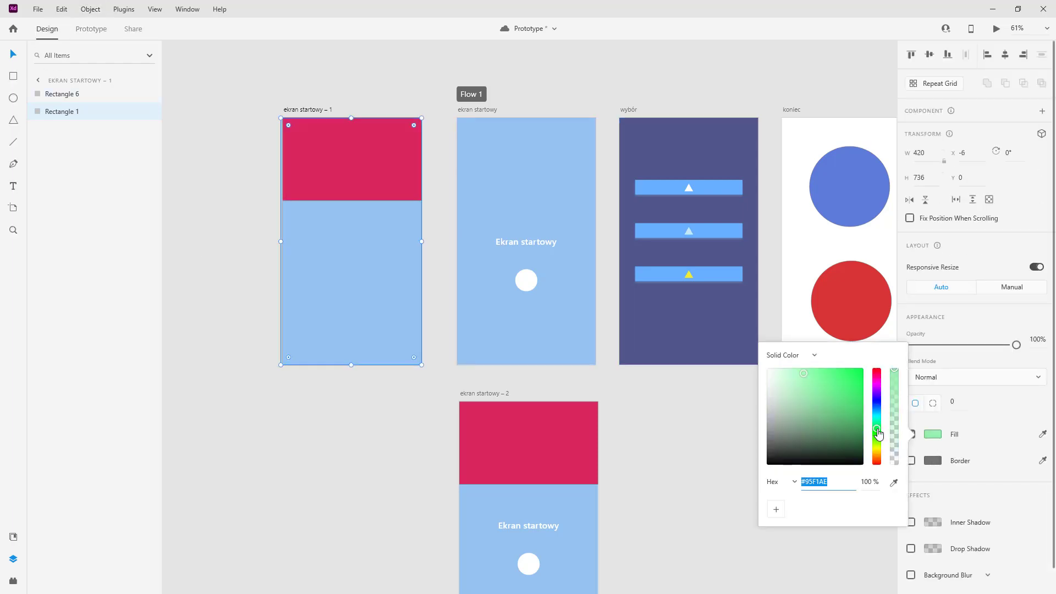
left_click(840, 389)
left_click(633, 473)
Delete the white circle and the Ekran startowy text from the ekran startowy – 2 artboard.
left_click(521, 564)
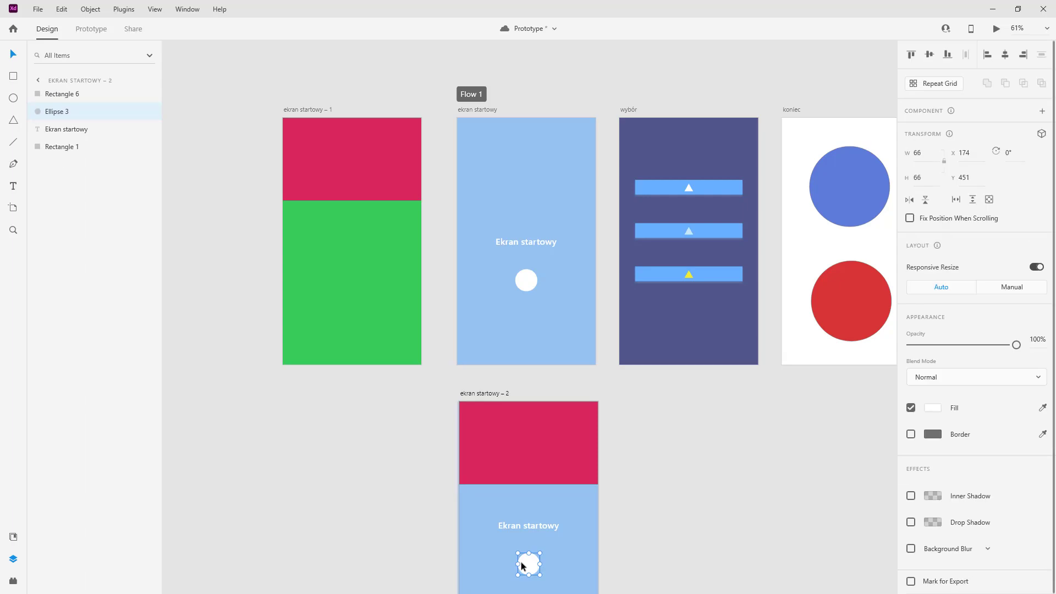
key("Delete")
left_click(531, 528)
key("Delete")
Change the fill of the background rectangle on ekran startowy – 2 to purple.
left_click(539, 532)
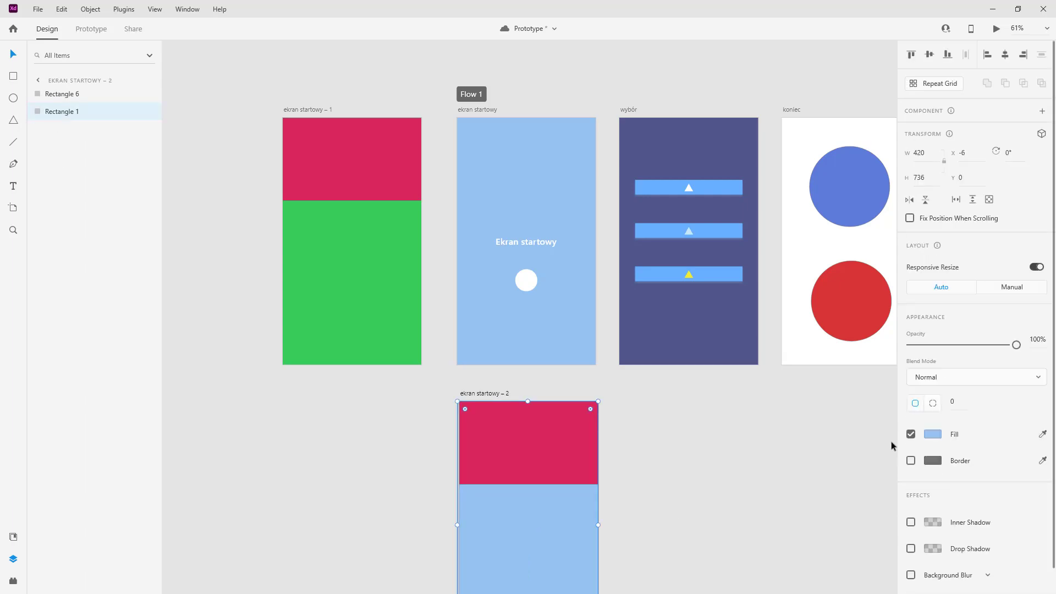
left_click(932, 434)
left_click(877, 388)
left_click(827, 401)
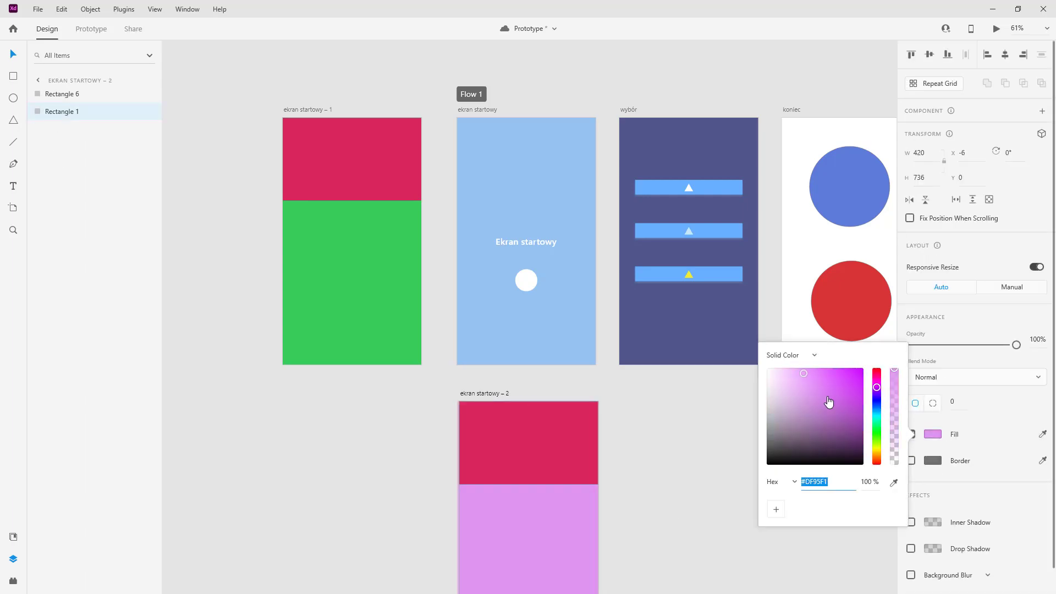
left_click(627, 403)
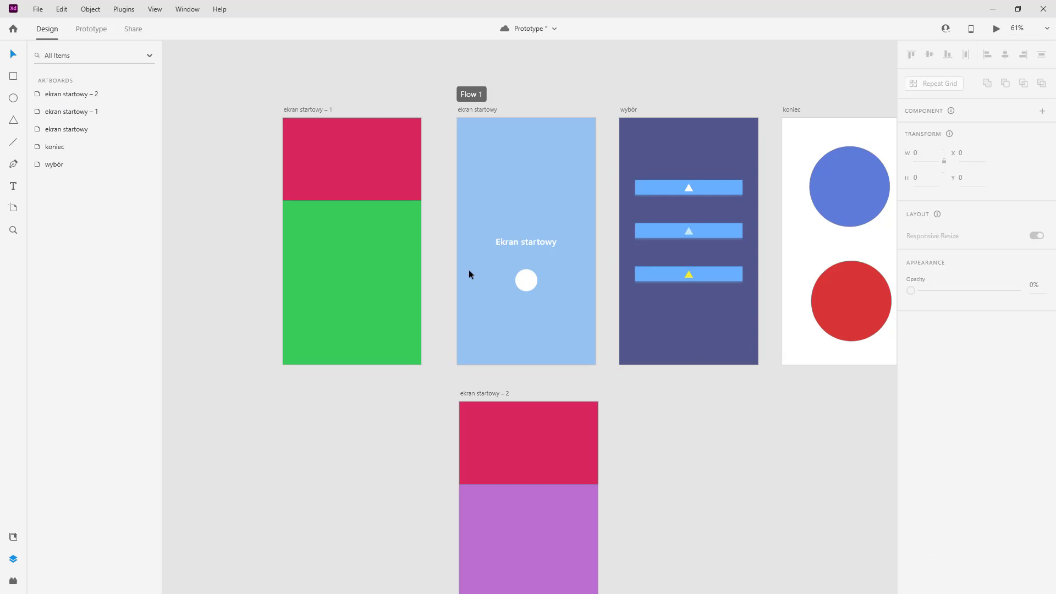
Preview the prototype from ekran startowy, open the green overlay with the white circle and return to the start screen.
left_click(489, 107)
left_click(91, 29)
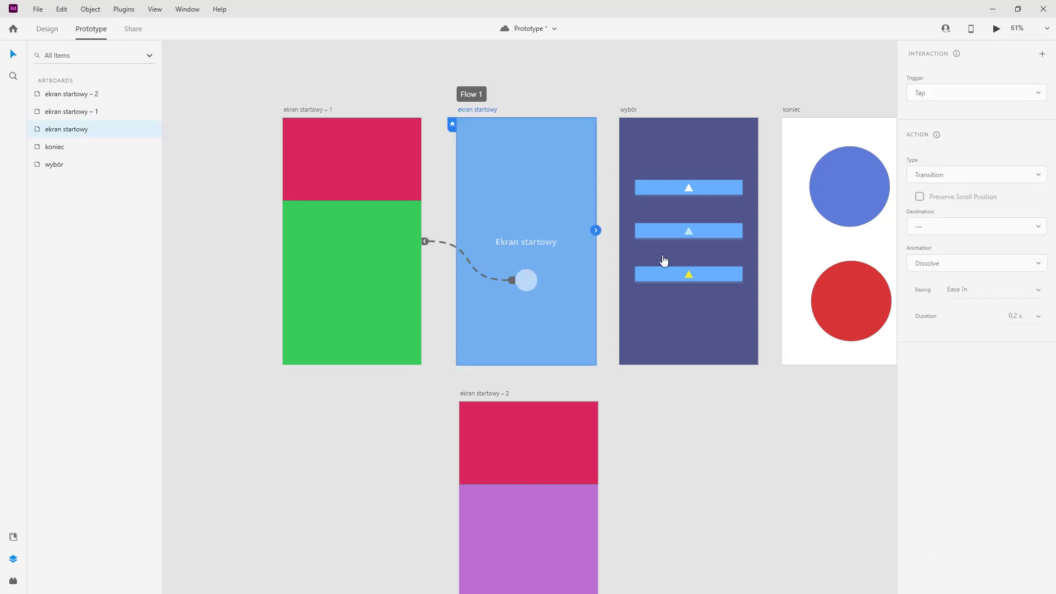
left_click(996, 28)
left_click(379, 311)
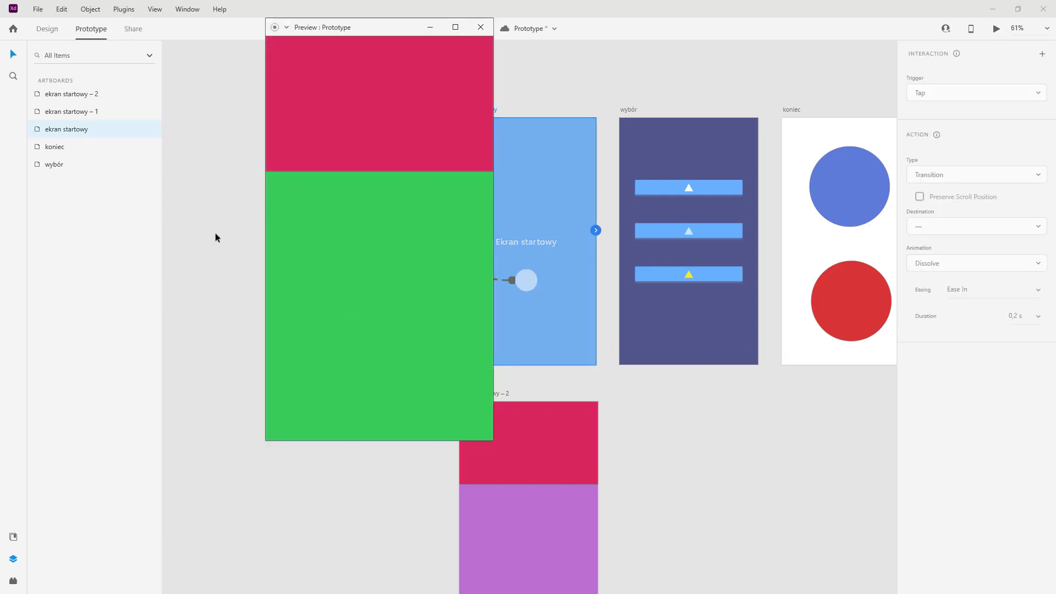
left_click(403, 228)
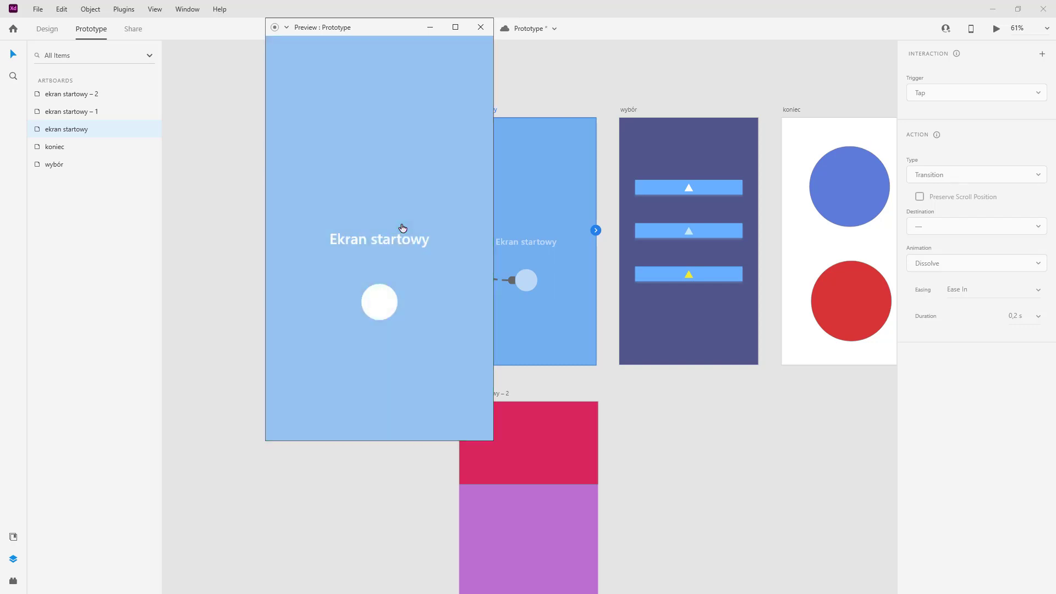
left_click(482, 27)
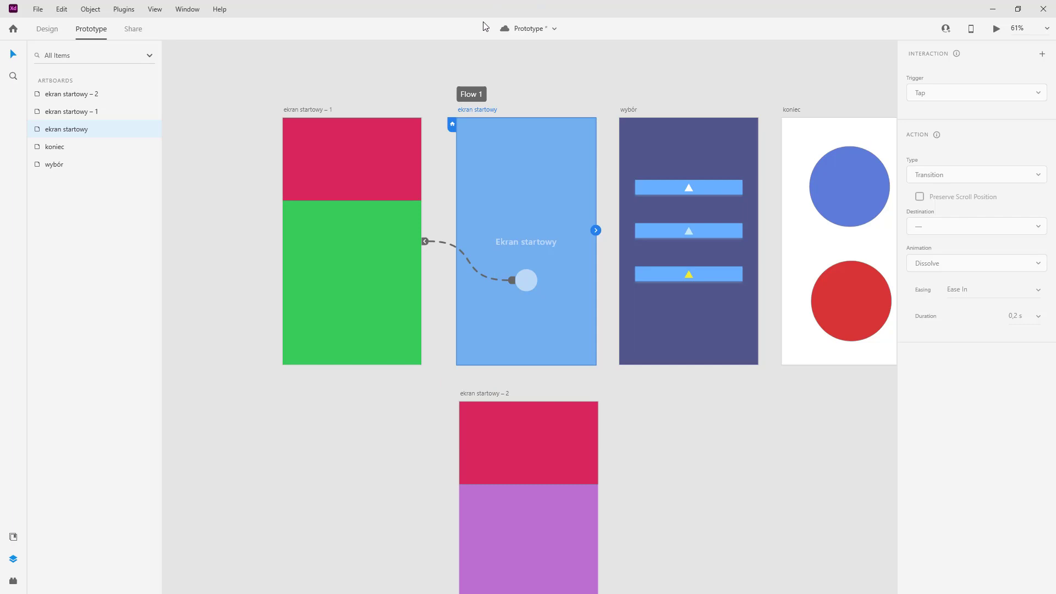
Inspect the interaction settings of the circle on ekran startowy and of the ekran startowy – 1 artboard.
left_click_drag(427, 243, 346, 136)
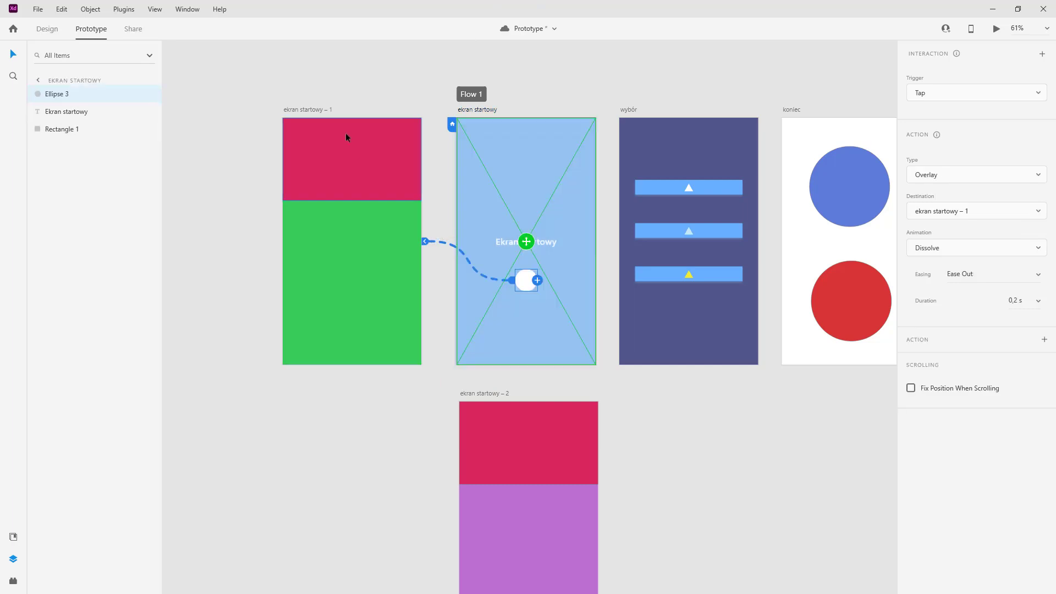
left_click(308, 111)
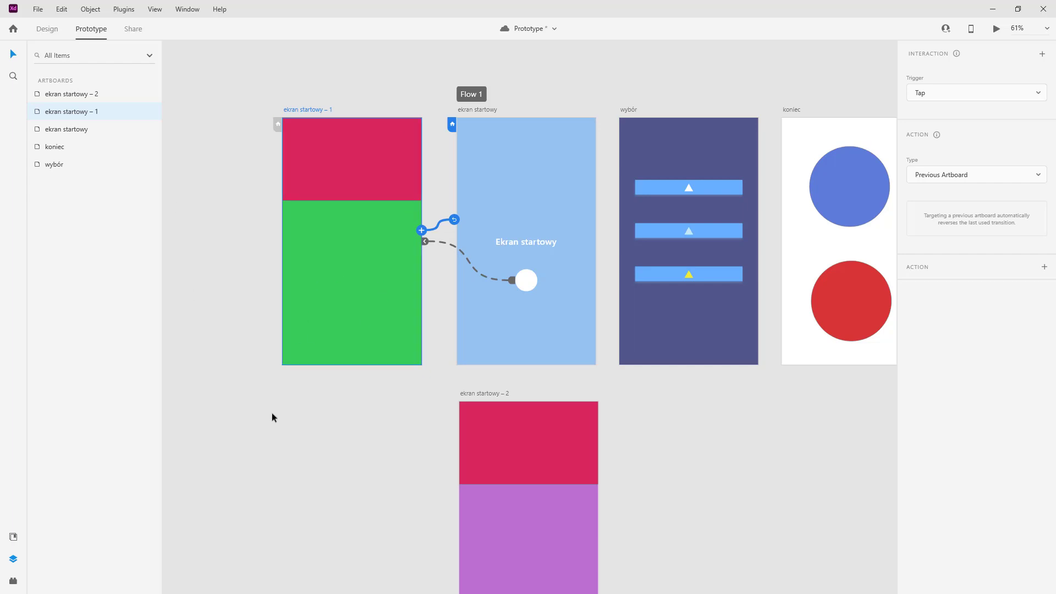
left_click(527, 282)
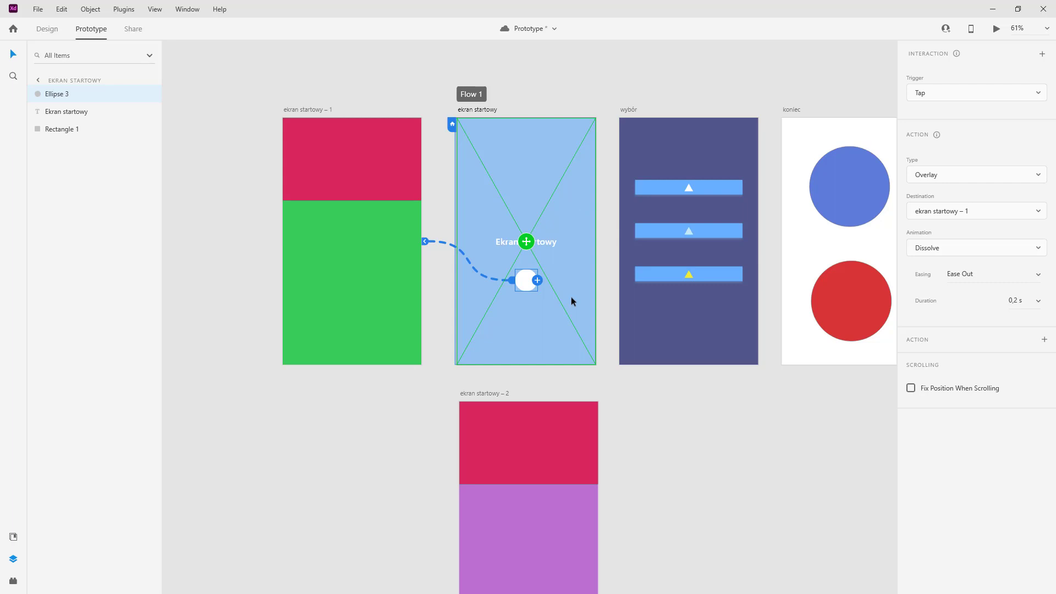
Delete the purple background rectangle from the ekran startowy – 2 artboard, keeping its crimson rectangle.
left_click(247, 450)
scroll(248, 448, "right", 2)
scroll(248, 449, "down", 1)
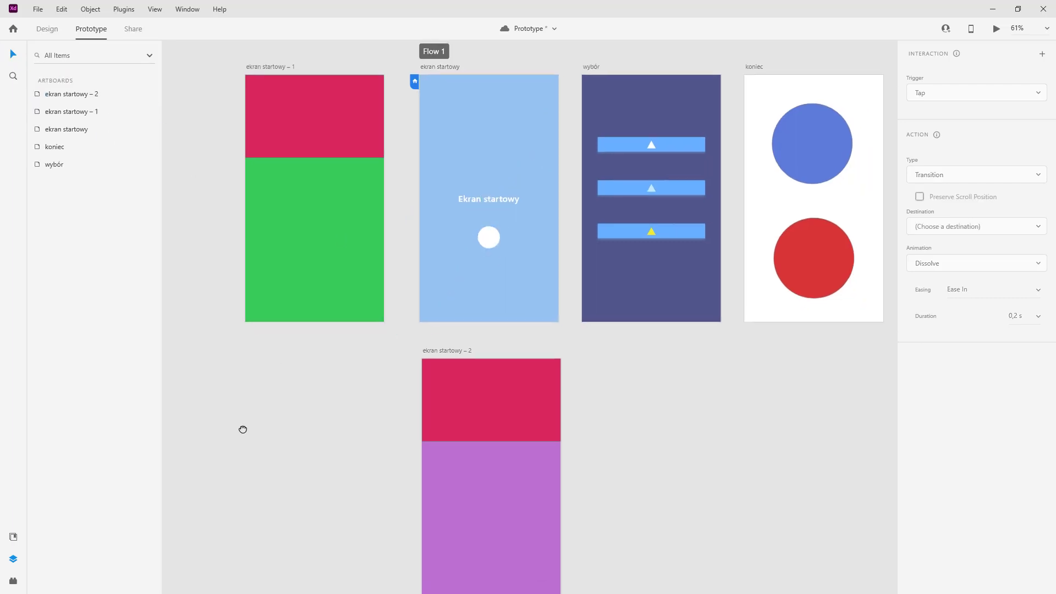
left_click(465, 477)
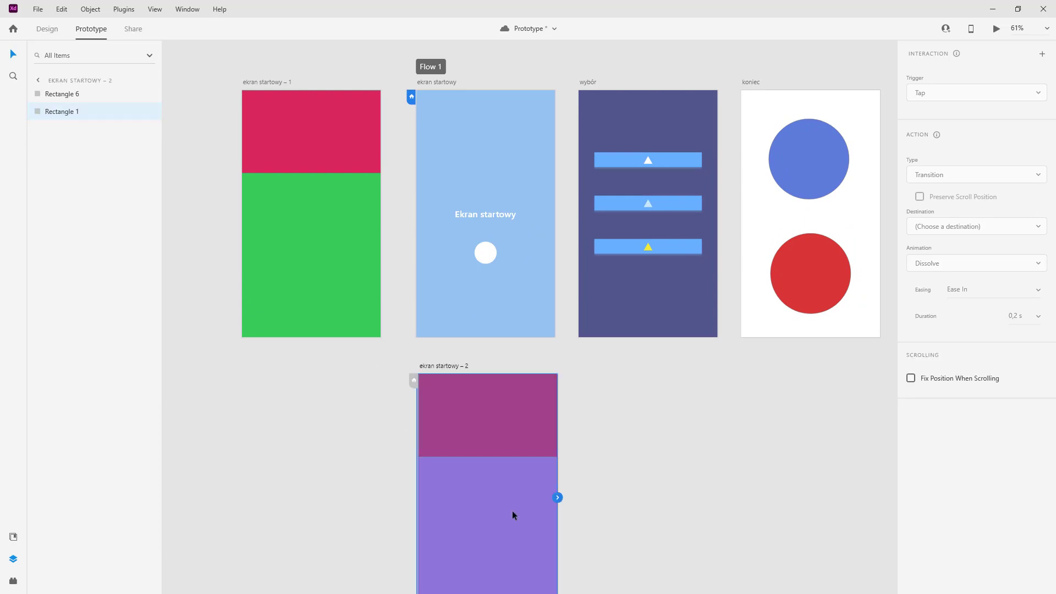
left_click(47, 28)
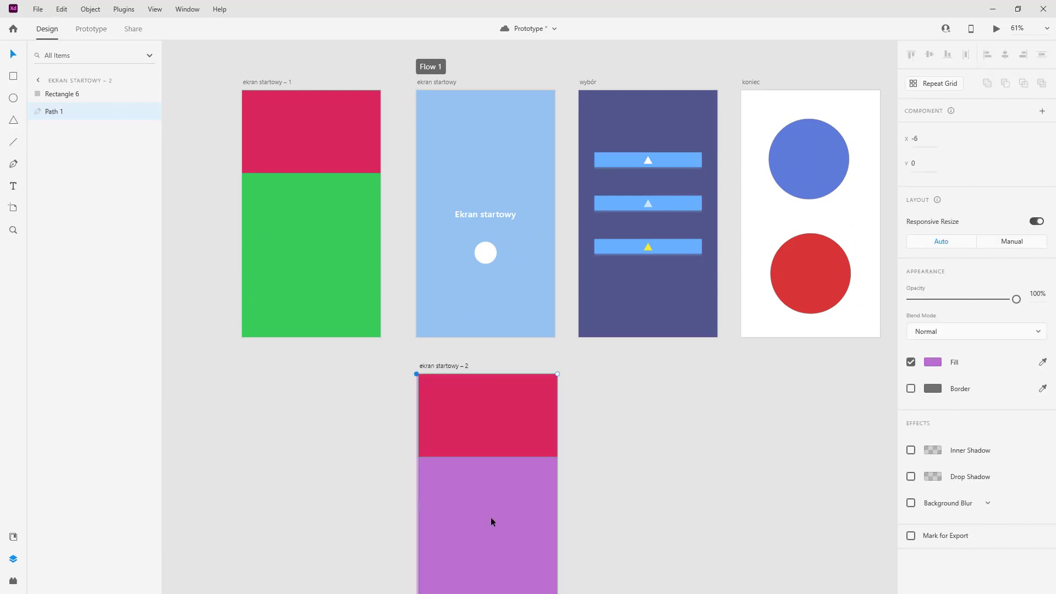
left_click(79, 94)
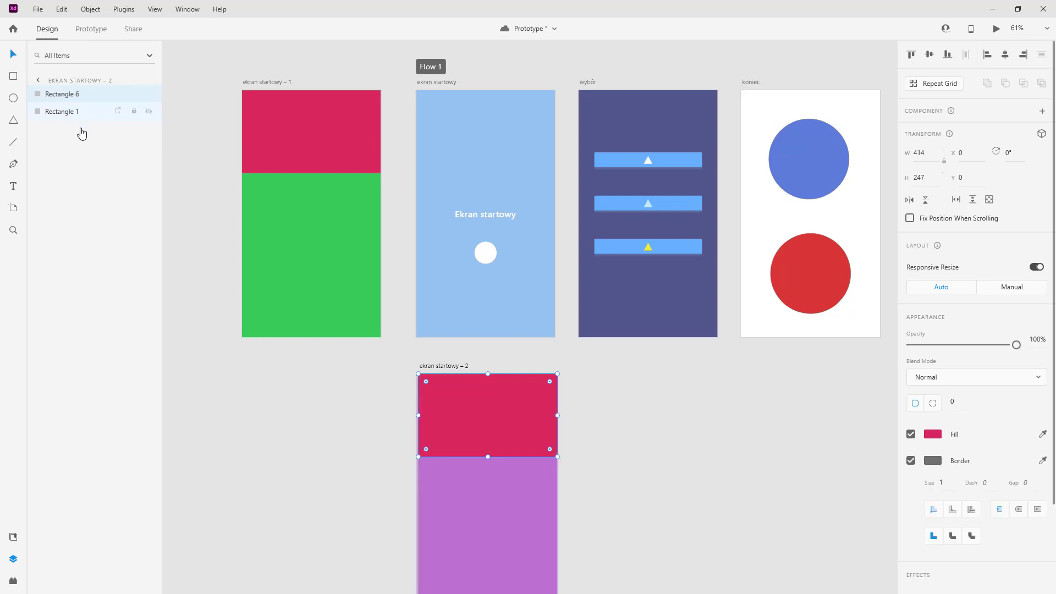
left_click(71, 112)
key("Delete")
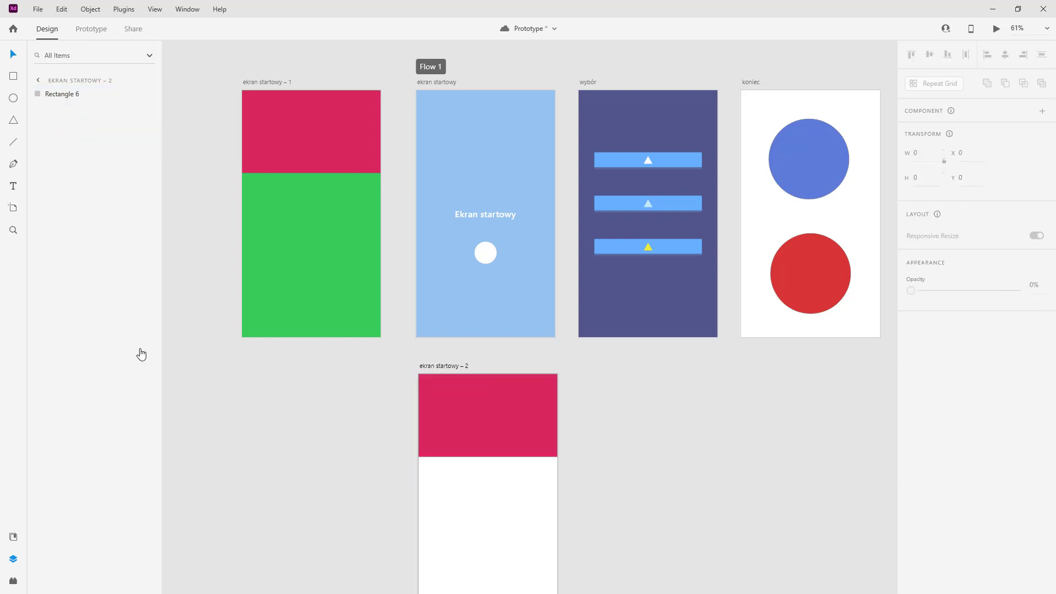
Turn off the white fill of the ekran startowy – 2 artboard so its background is transparent.
left_click(477, 465)
left_click(450, 364)
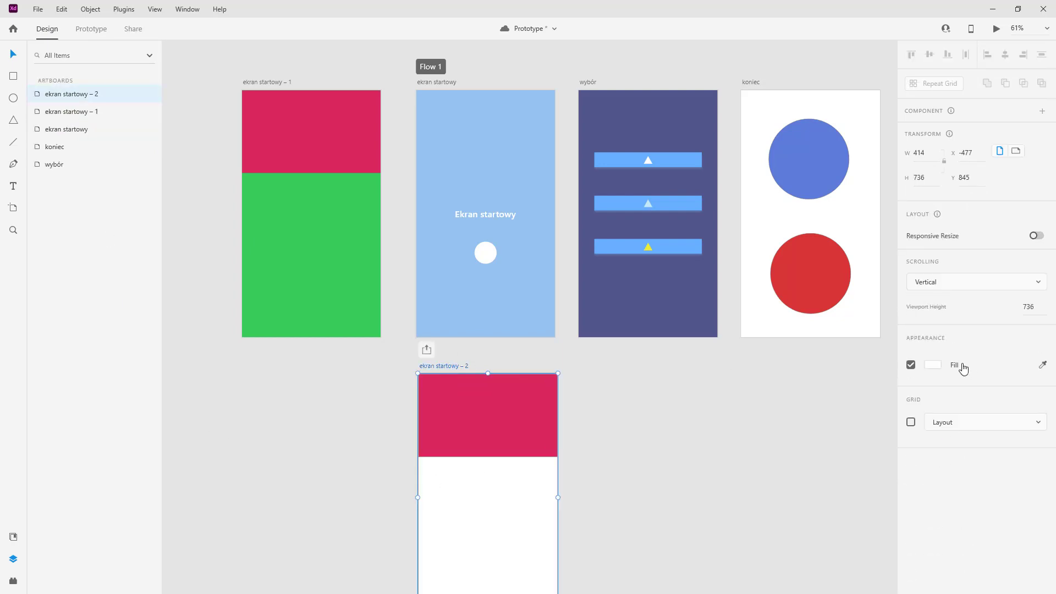
left_click(910, 364)
left_click(618, 476)
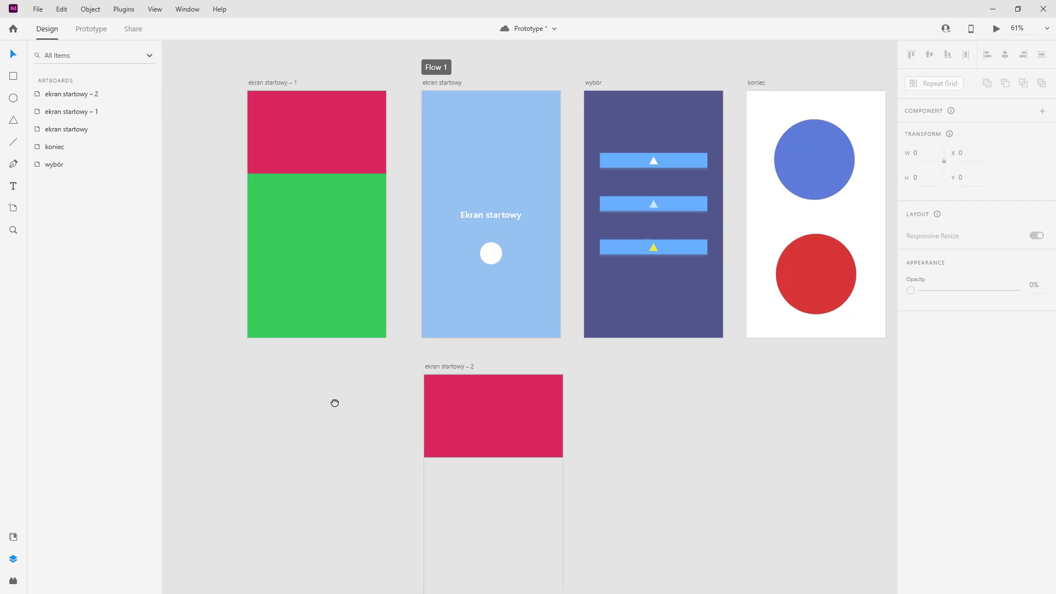
Delete the green ekran startowy – 1 artboard and replace it with a fresh duplicate of ekran startowy in the same place.
scroll(334, 401, "left", 3)
left_click(367, 268)
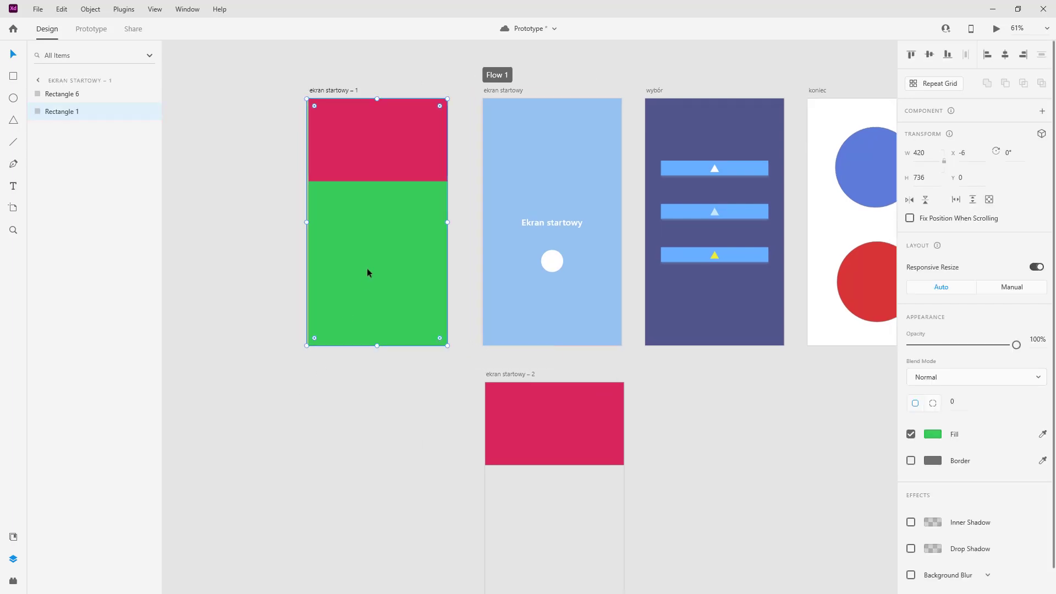
left_click(330, 90)
key("Delete")
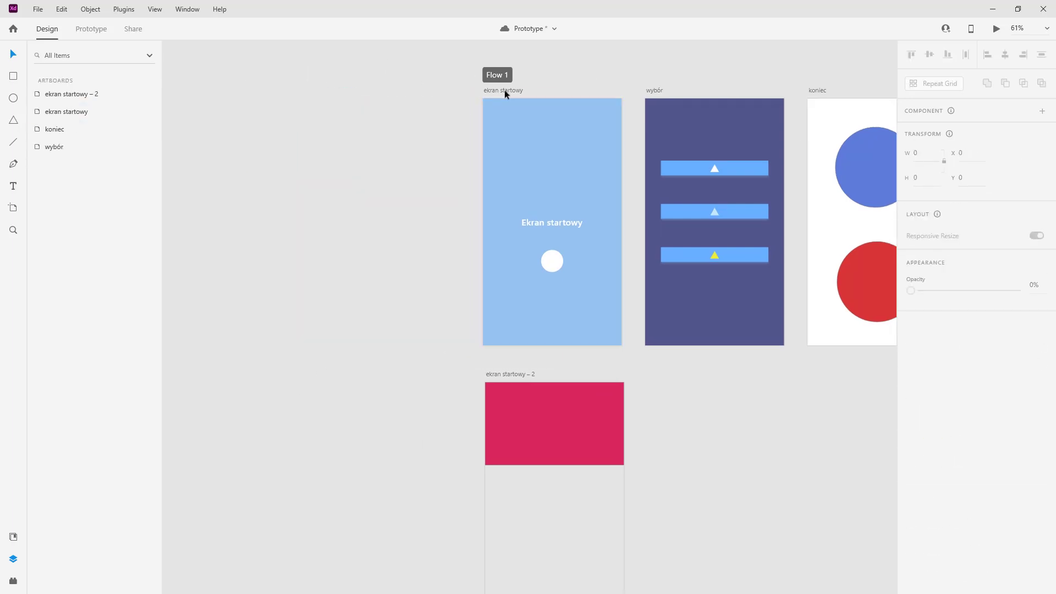
left_click(504, 90)
key("ctrl+z")
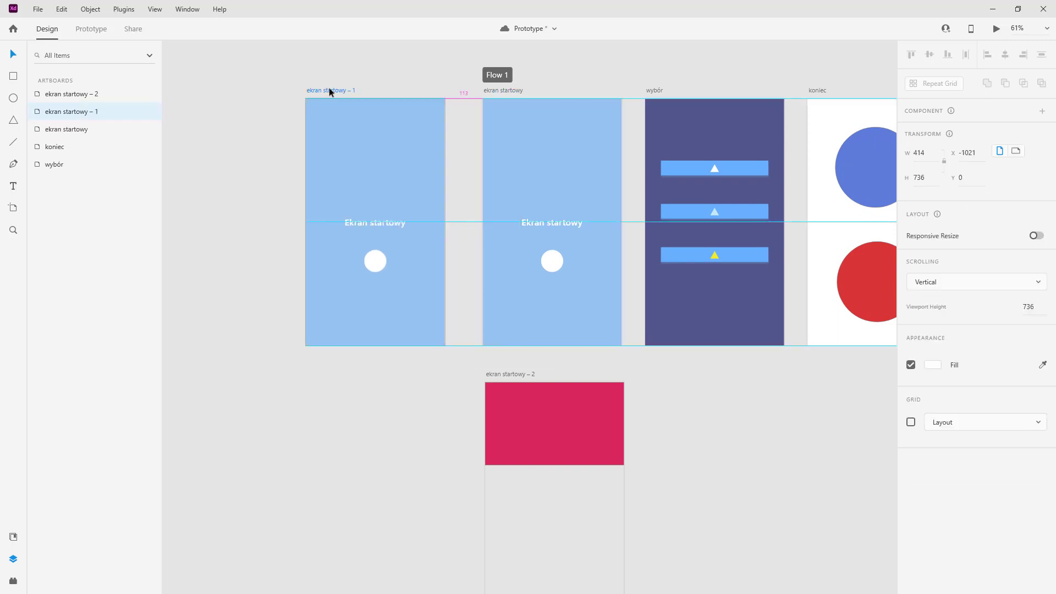
Draw a 414 by 736 rectangle covering the whole ekran startowy – 1 artboard and remove its border.
left_click(13, 77)
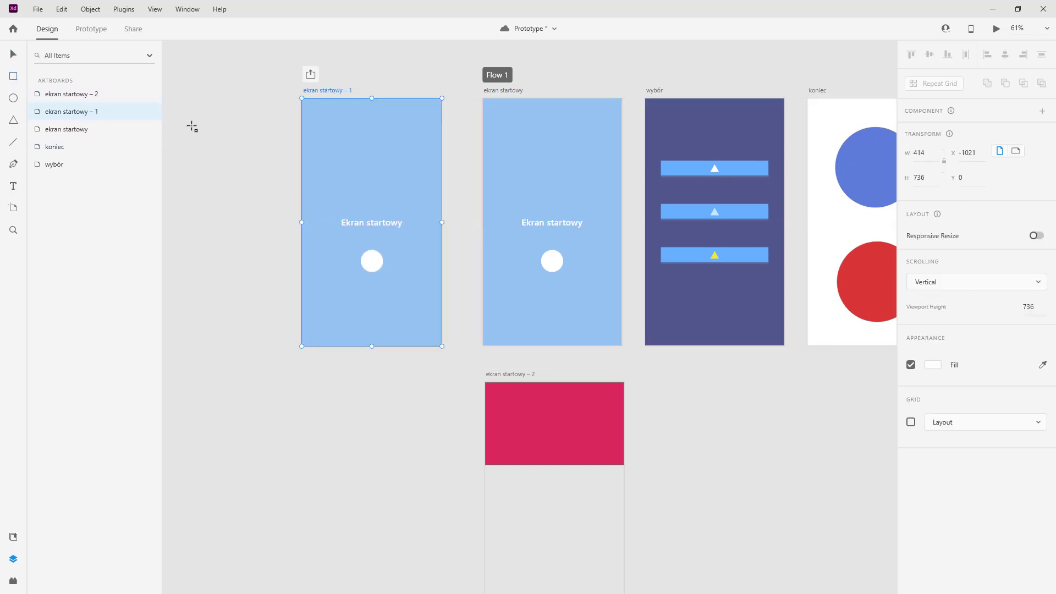
key("Escape")
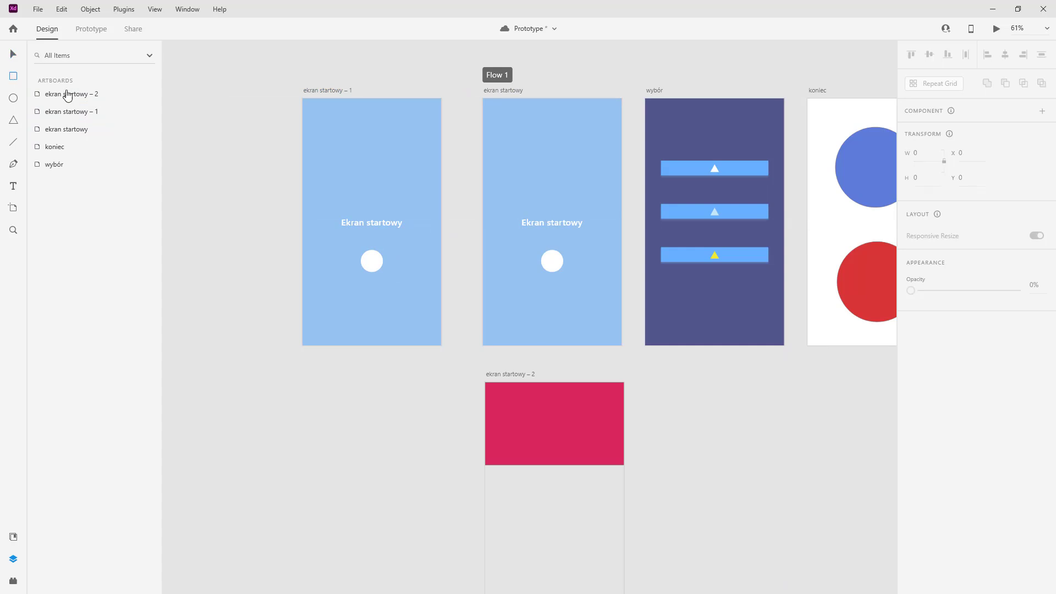
left_click_drag(301, 98, 443, 348)
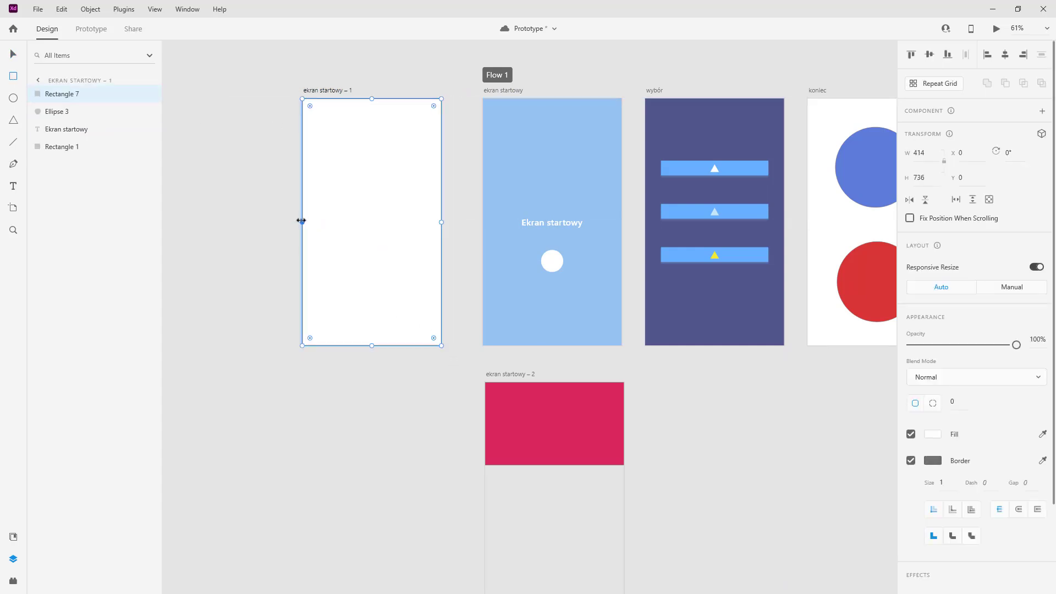
mouse_move(302, 221)
left_mouse_down()
mouse_move(293, 221)
mouse_move(302, 221)
left_mouse_up()
left_click(911, 461)
Enable Background Blur on the rectangle covering ekran startowy – 1 and set the blur amount to 12.
scroll(951, 404, "down", 1)
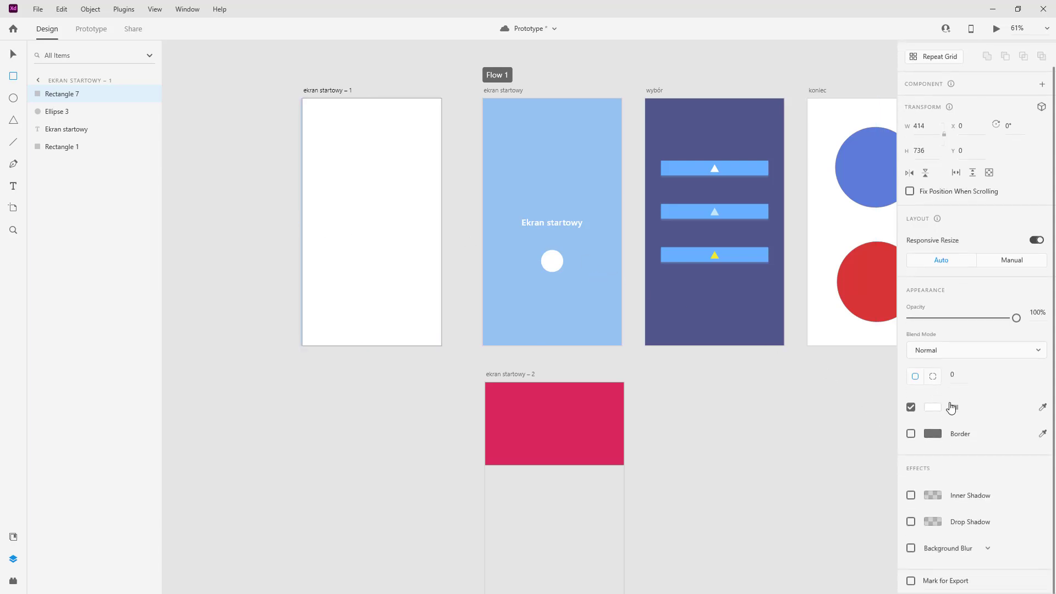
left_click(911, 548)
scroll(935, 528, "down", 3)
left_click_drag(977, 497, 948, 496)
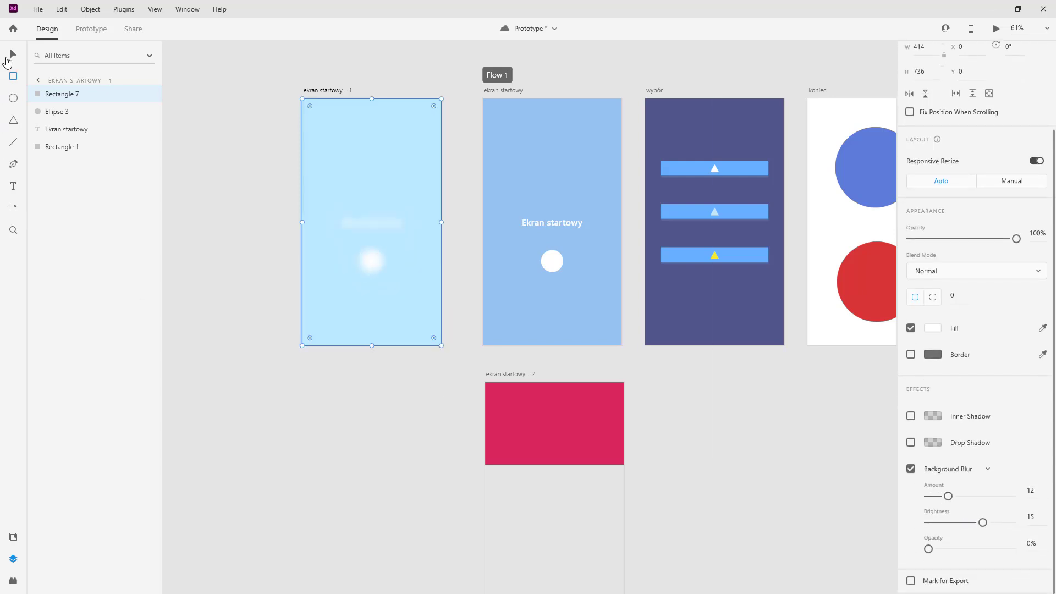
Copy the crimson rectangle from ekran startowy – 2 onto the ekran startowy – 1 artboard.
left_click(609, 424)
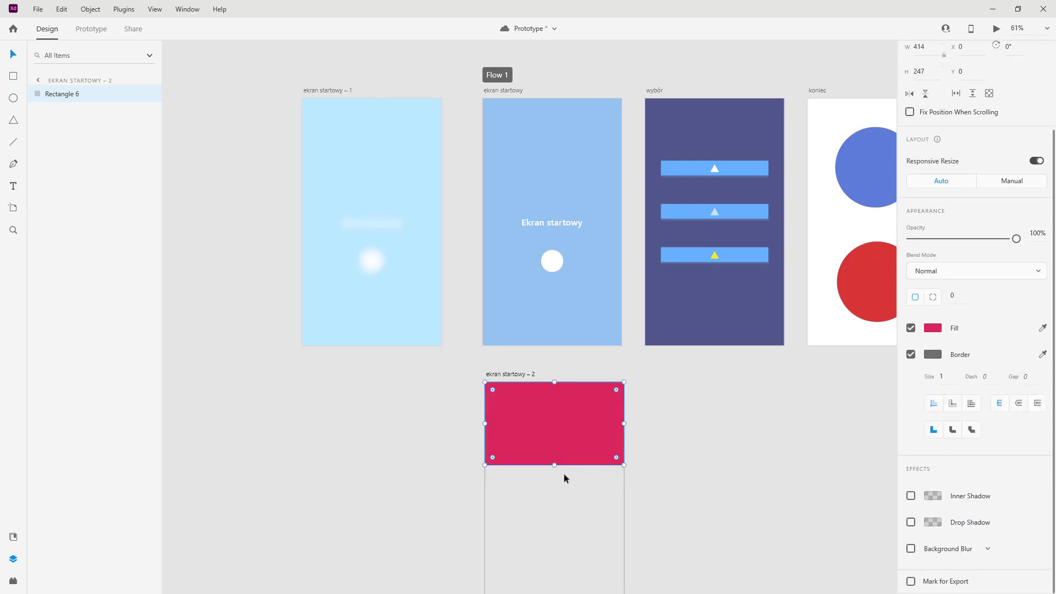
left_click(322, 89)
key("ctrl+v")
left_click(240, 72)
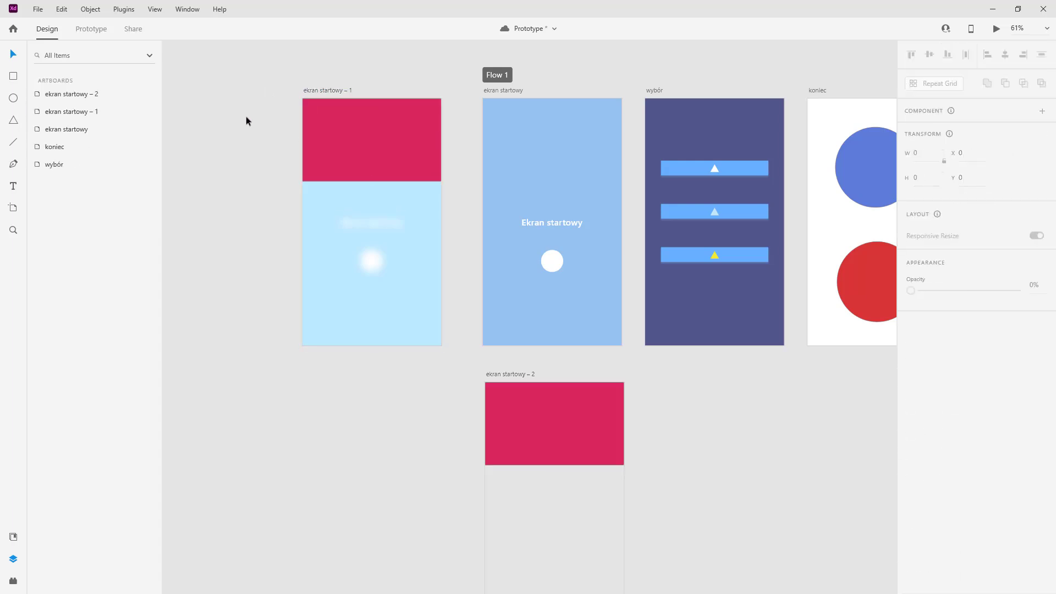
Preview the prototype from the ekran startowy artboard, then close the preview.
left_click(506, 90)
key("ctrl+Return")
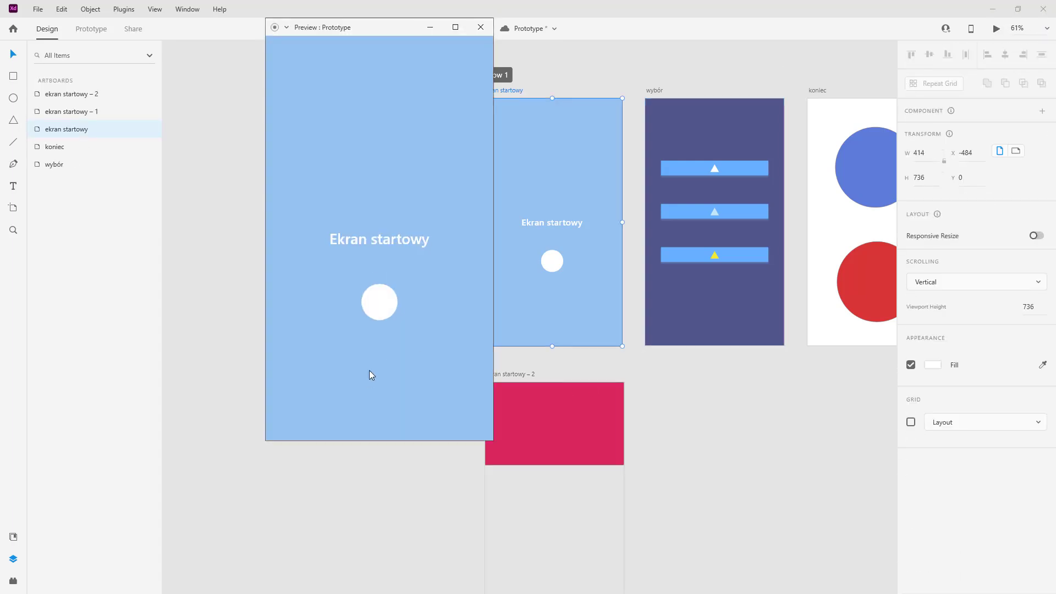
left_click(481, 27)
Link the white circle on ekran startowy to the ekran startowy – 1 artboard as a tap-triggered overlay.
left_click(91, 28)
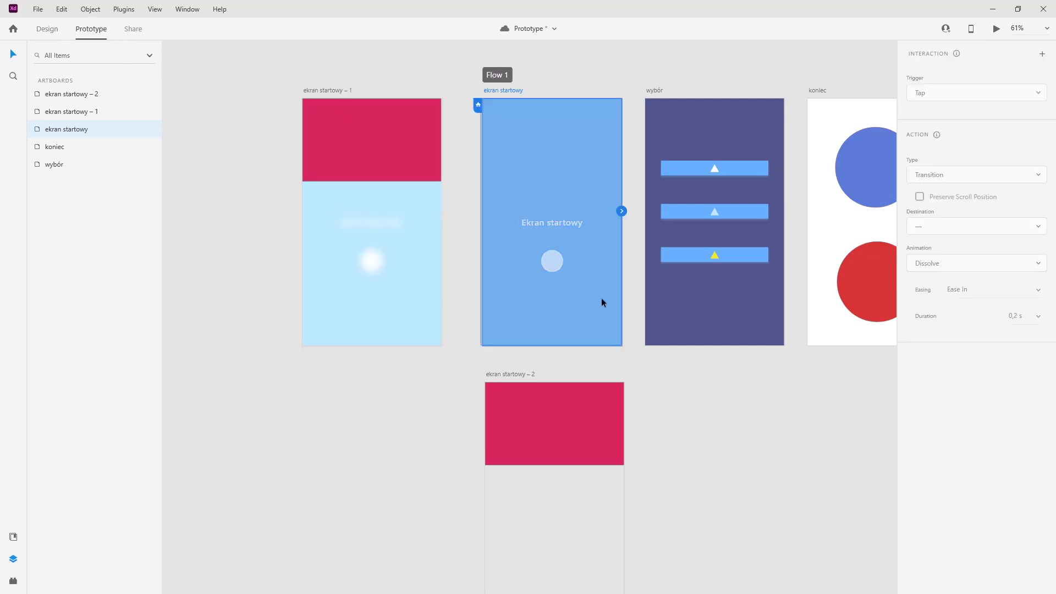
left_click(554, 259)
left_click_drag(516, 275, 401, 237)
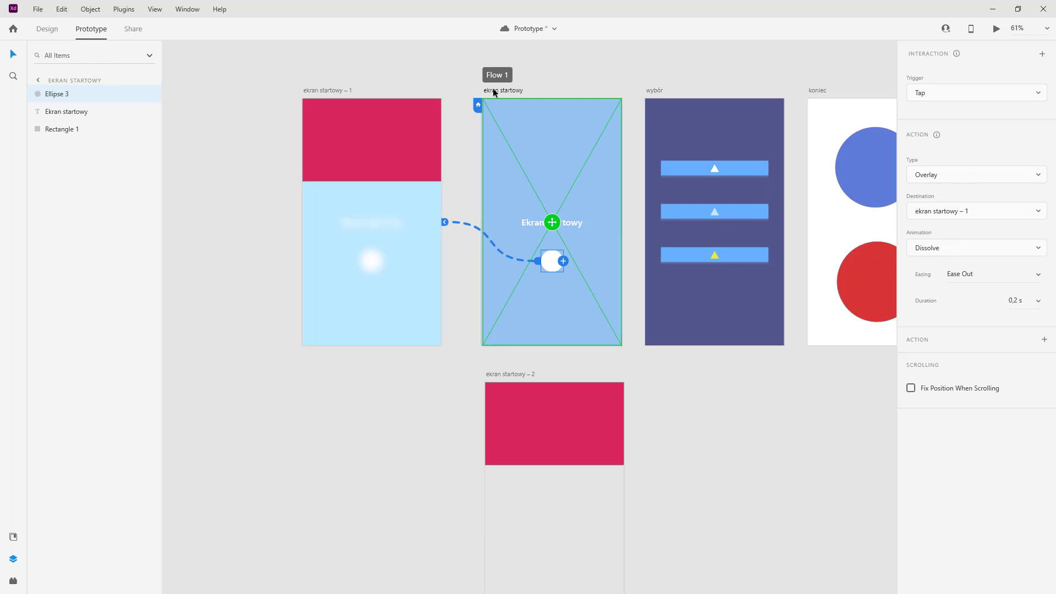
Preview the prototype from ekran startowy, open the blurred overlay through the circle and dismiss it again.
left_click(493, 92)
left_click(997, 29)
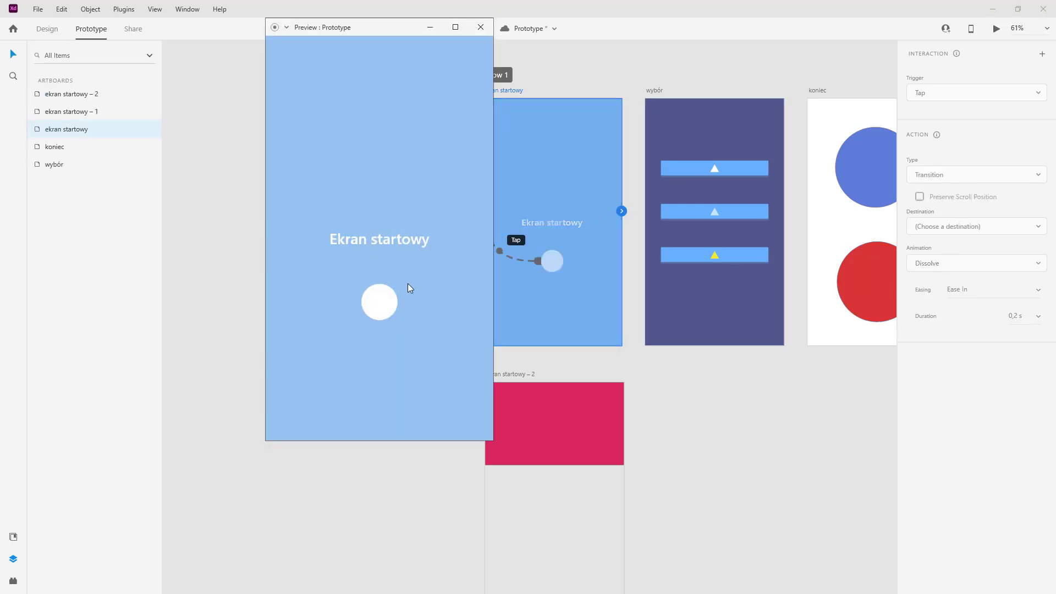
left_click(386, 307)
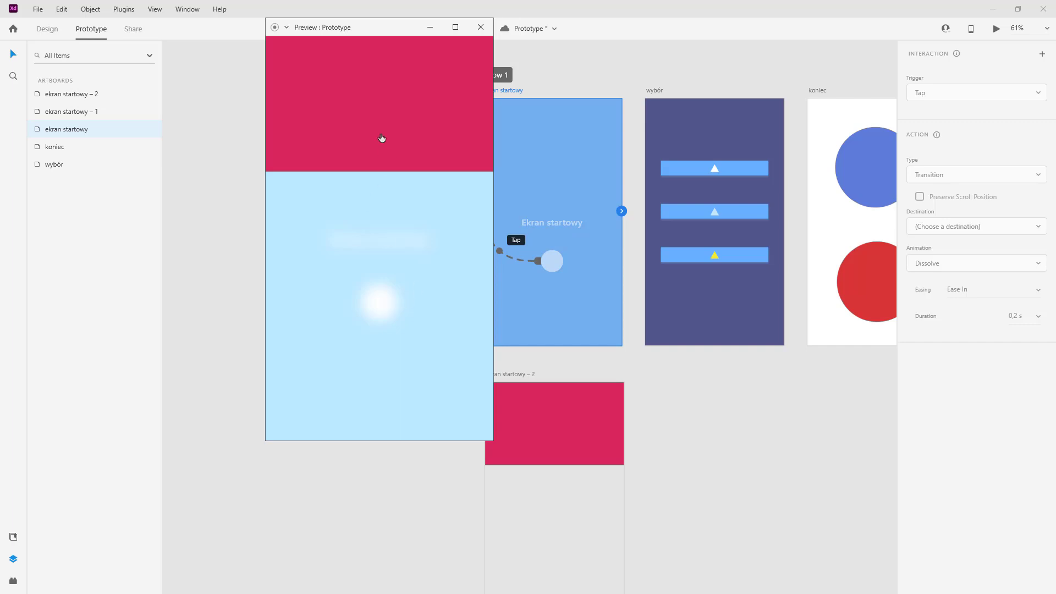
left_click(391, 275)
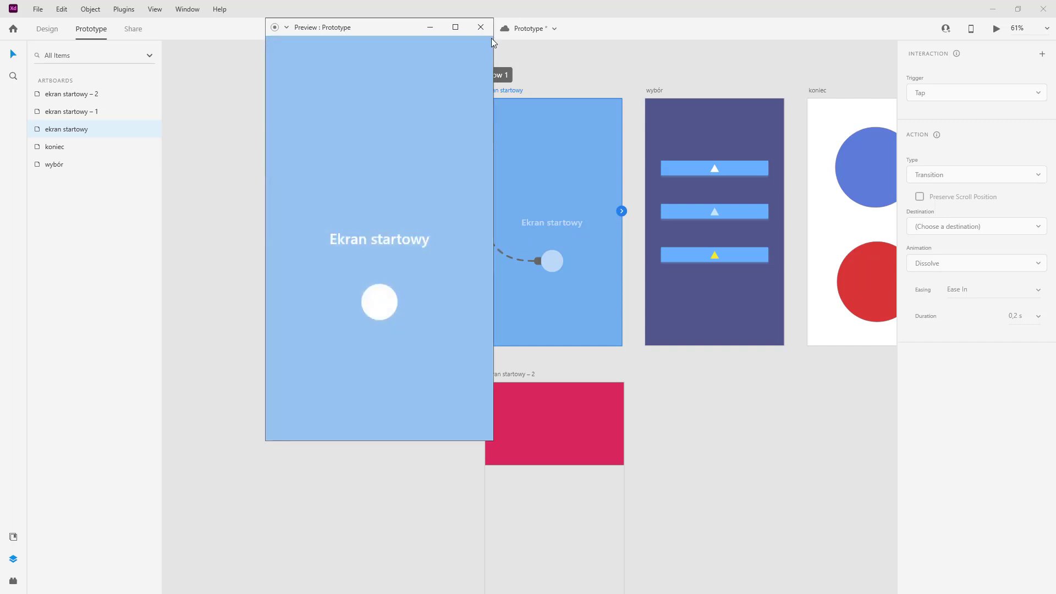
left_click(492, 38)
Redirect the circle's overlay to ekran startowy – 2 and set its easing to Ease In and its animation to Slide Down.
left_click_drag(446, 222, 533, 406)
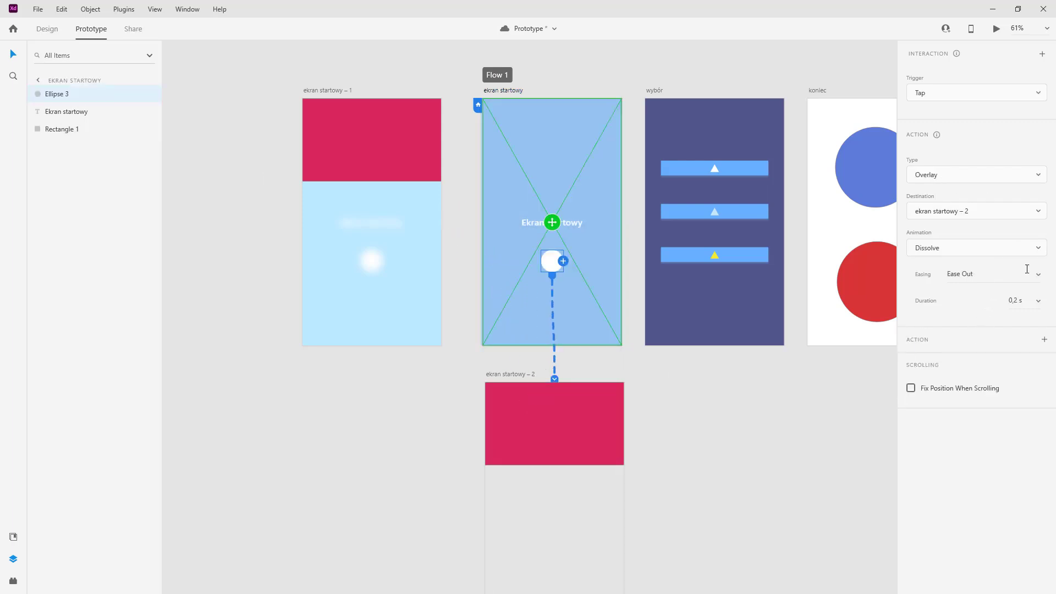
left_click(1041, 284)
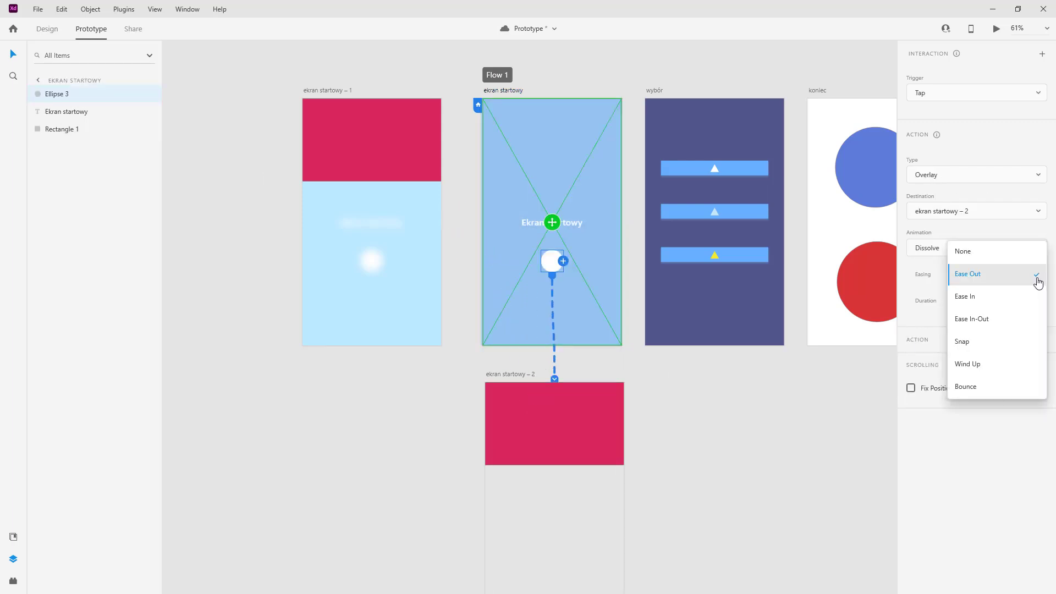
left_click(979, 298)
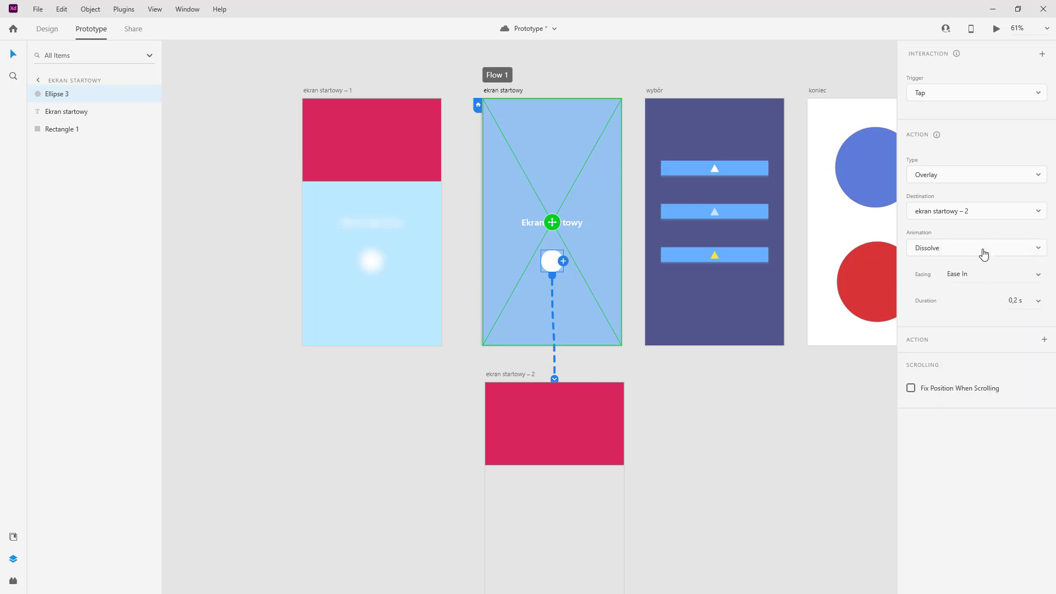
left_click(982, 249)
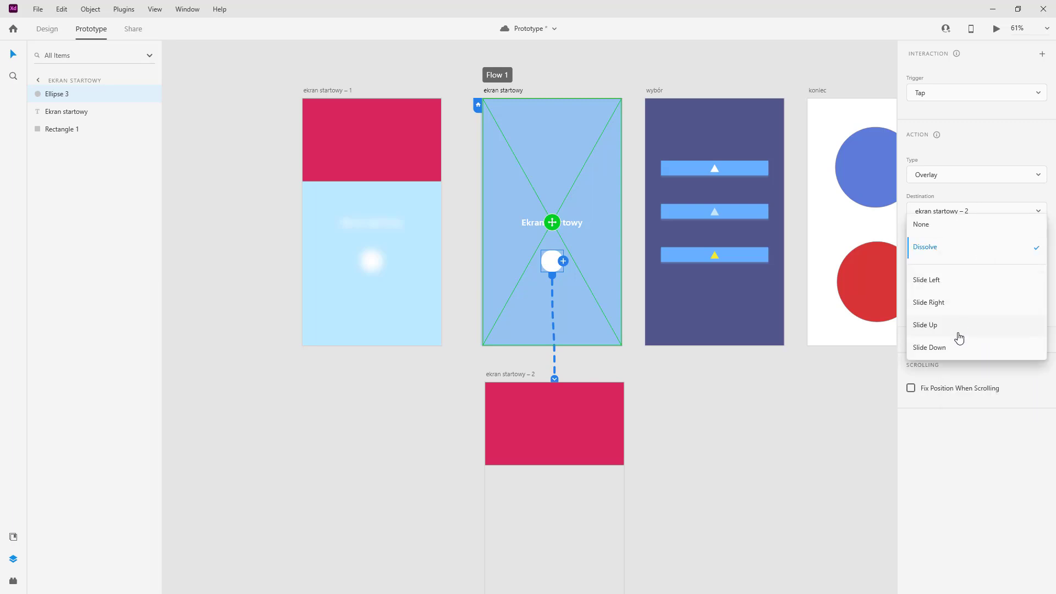
left_click(950, 347)
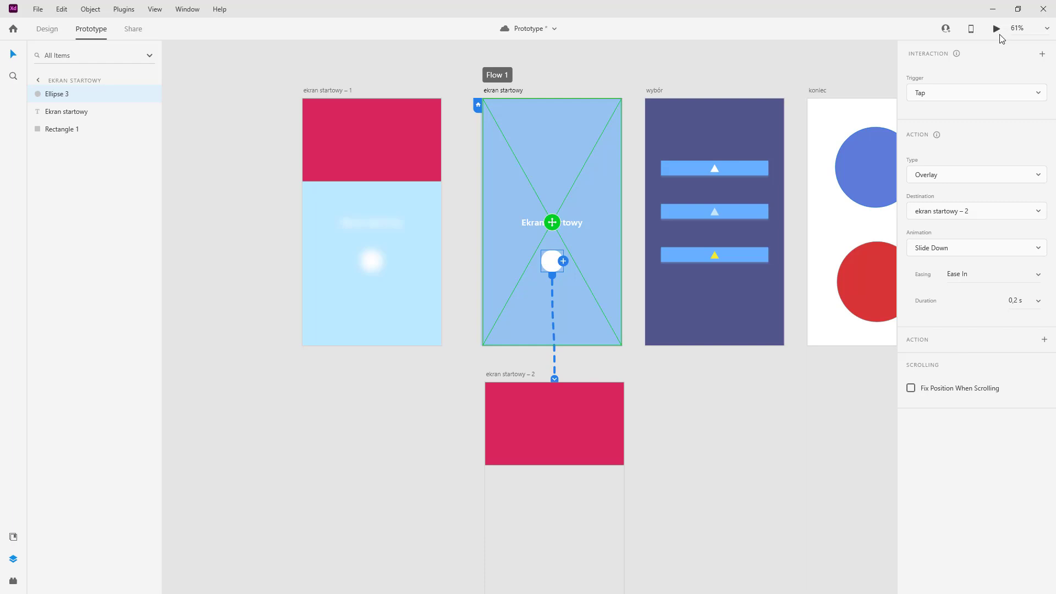
Preview the sliding ekran startowy – 2 overlay by tapping the circle, then close the preview.
left_click(997, 29)
left_click(379, 302)
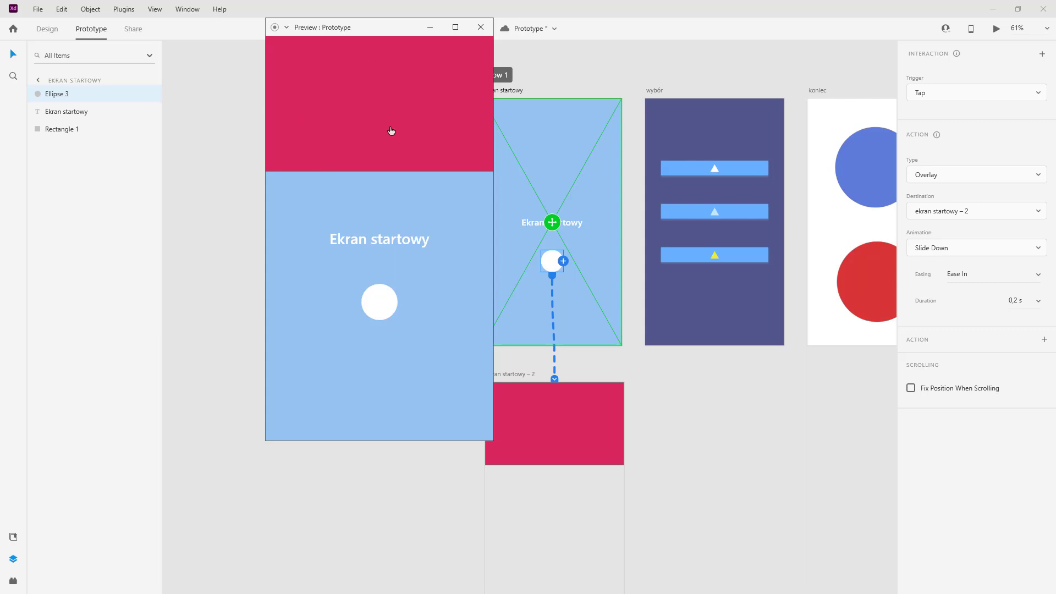
left_click(480, 27)
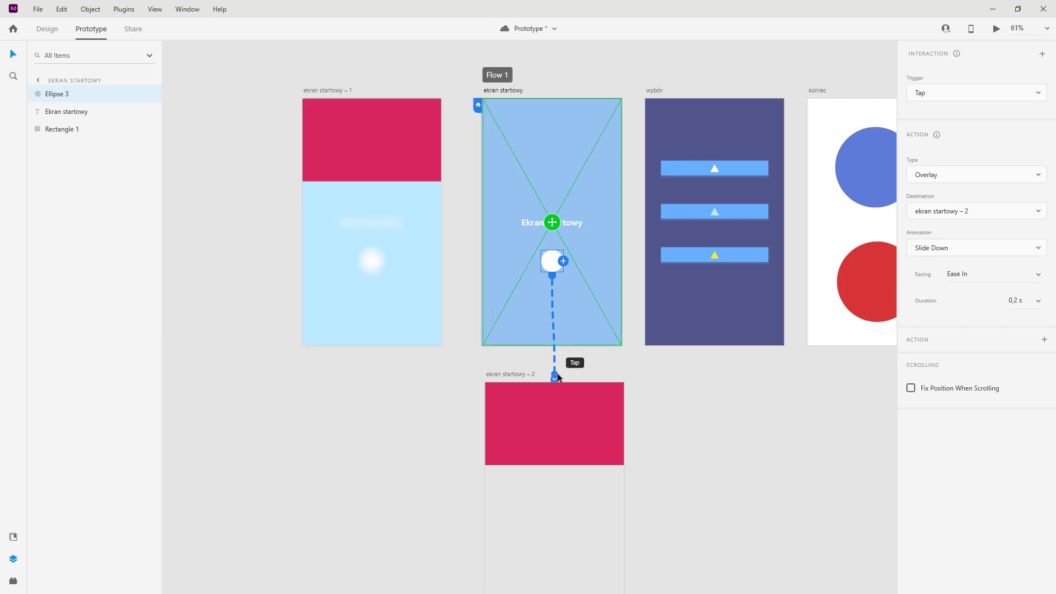
Point the circle's overlay back to ekran startowy – 1 and preview the blurred overlay sliding down.
left_click_drag(554, 378, 402, 265)
left_click(997, 28)
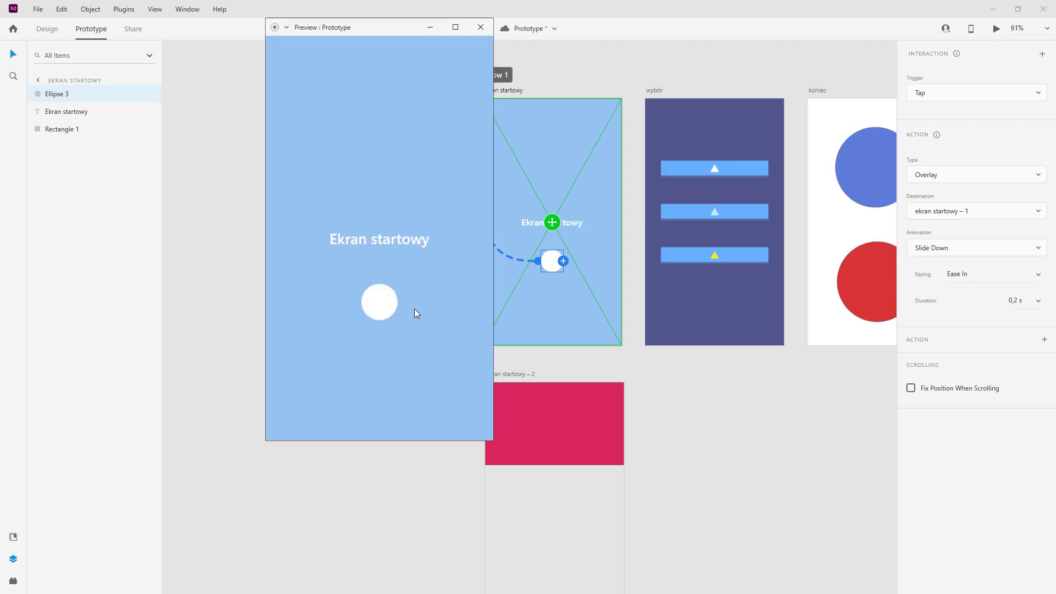
left_click(389, 303)
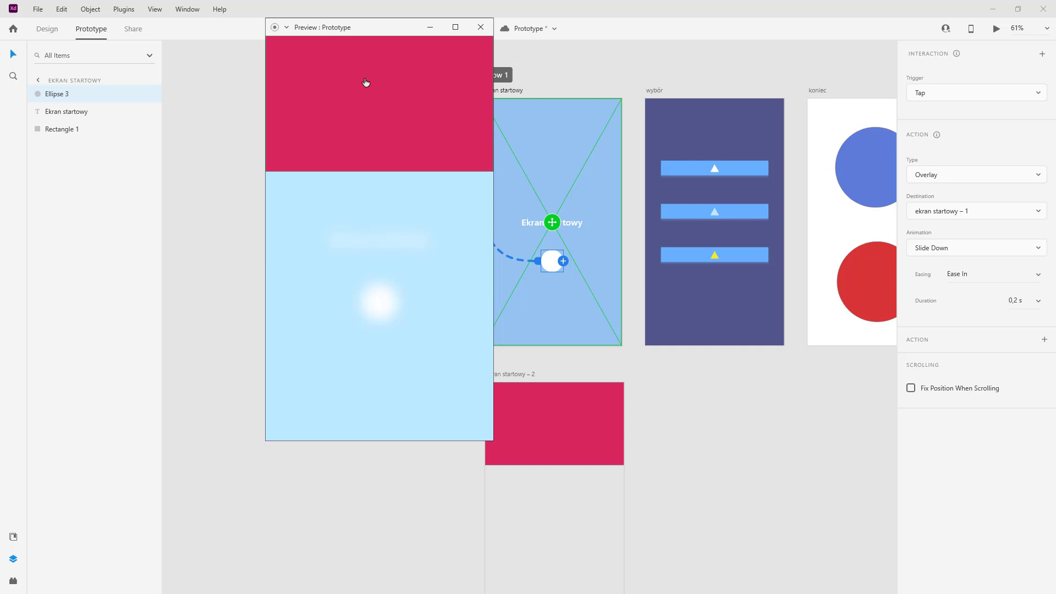
left_click(481, 27)
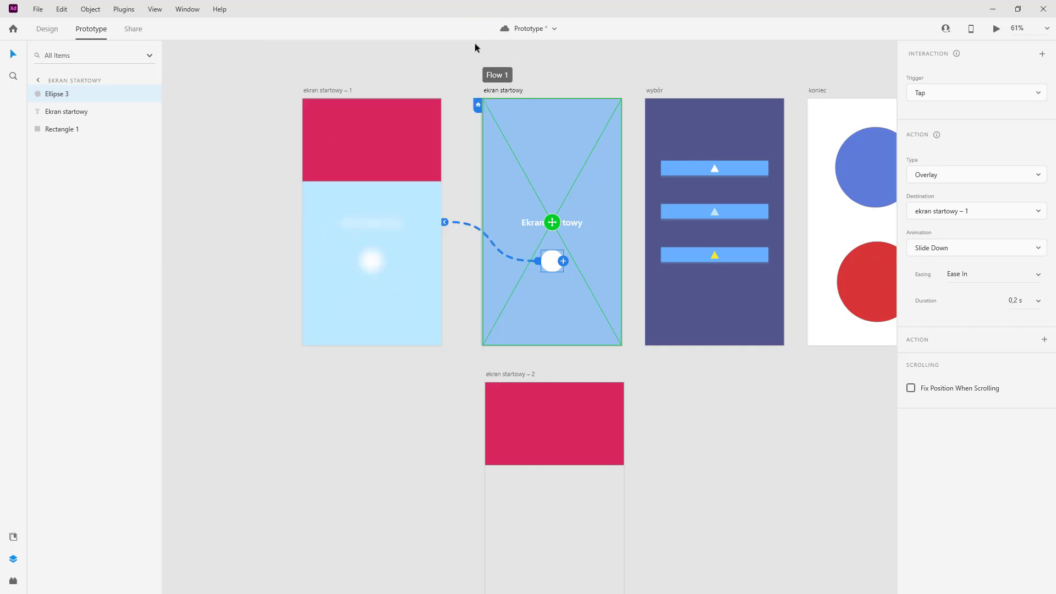
left_click(243, 345)
scroll(420, 395, "down", 1)
scroll(427, 378, "up", 1)
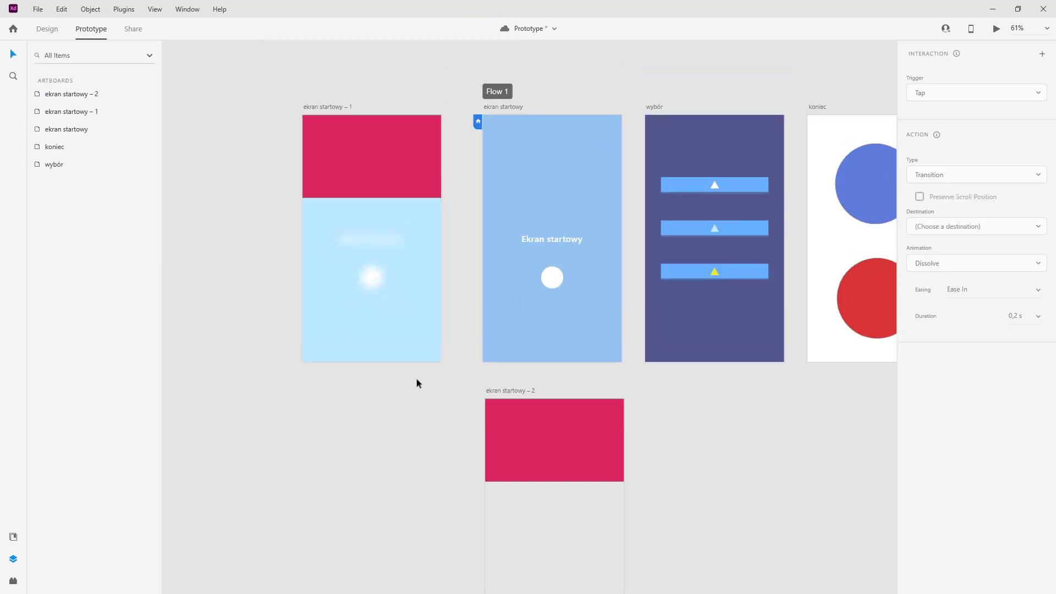
scroll(430, 356, "down", 2)
scroll(420, 302, "right", 2)
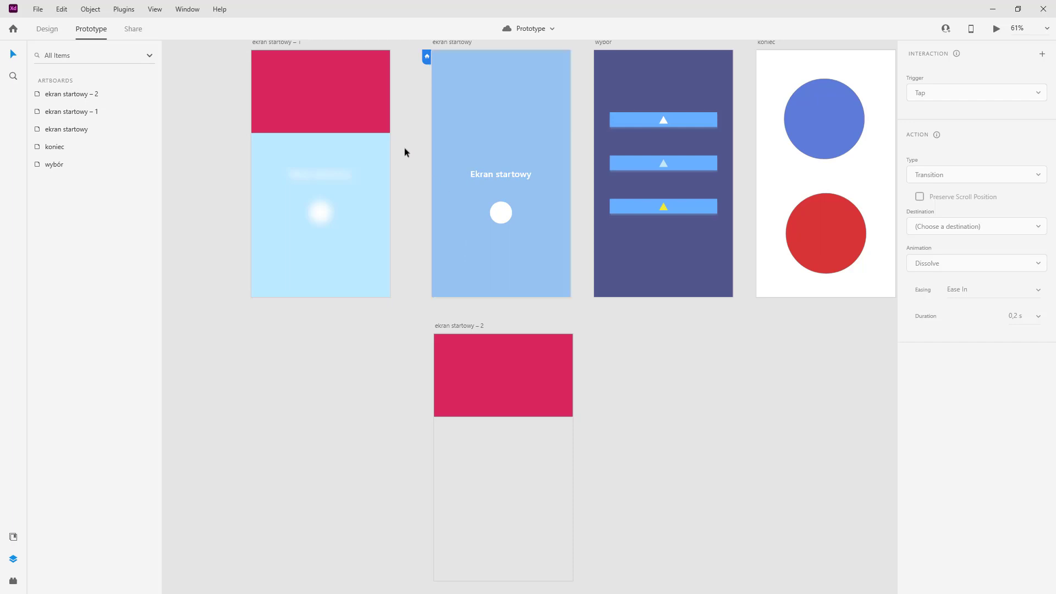
Duplicate the wybór artboard and place the copy directly below the original.
scroll(404, 147, "up", 1)
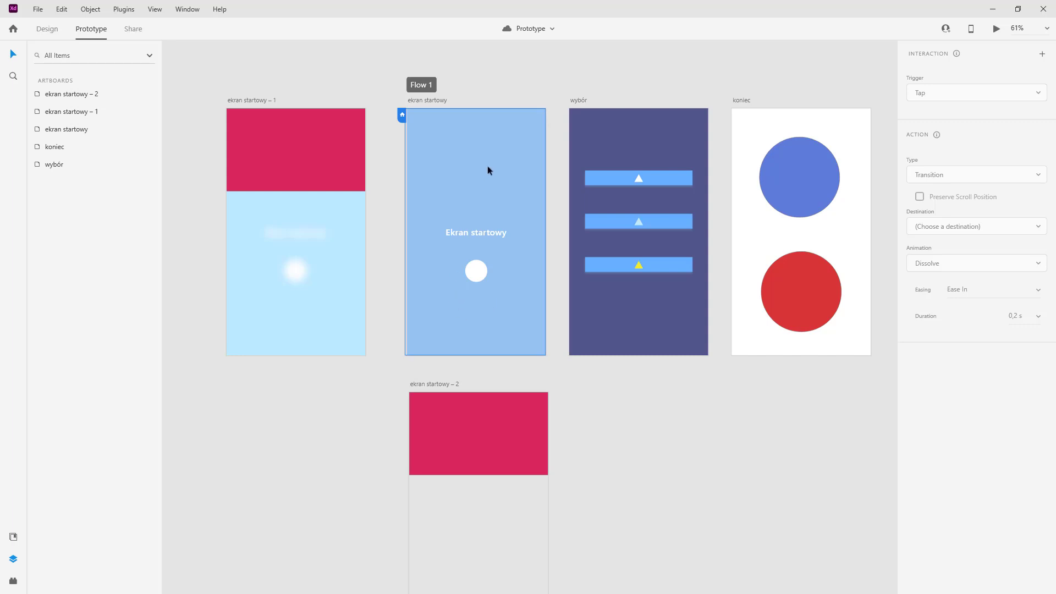
left_click(626, 277)
scroll(639, 378, "right", 3)
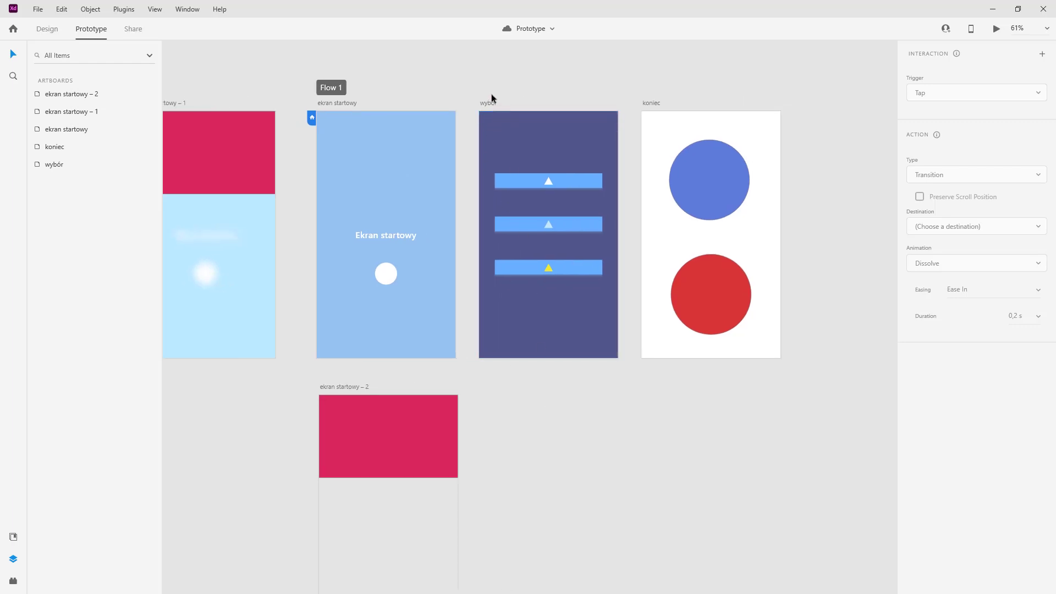
left_click_drag(487, 102, 492, 389)
Delete the artboards ekran startowy – 1 and ekran startowy – 2.
left_click(352, 385)
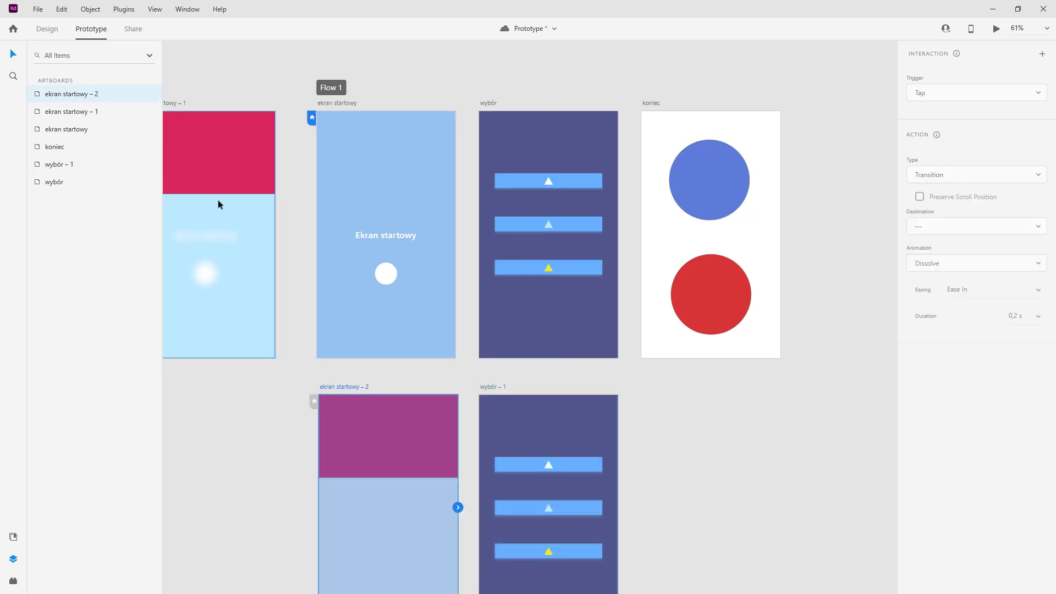
left_click(177, 105)
key("Delete")
left_click(353, 388)
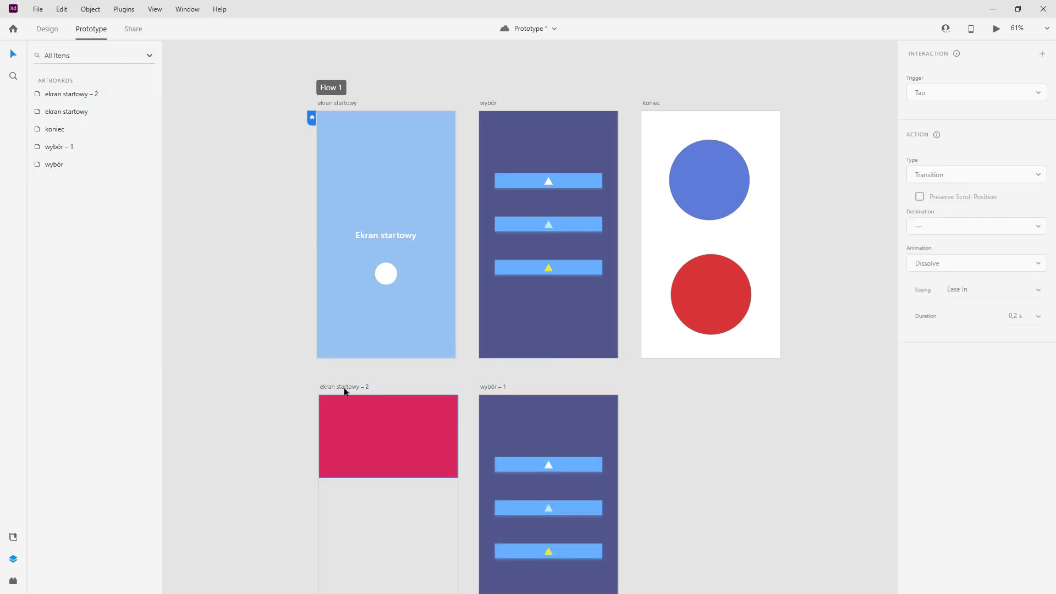
key("Delete")
Draw a full-height rectangle along the left edge of the wybór – 1 artboard and widen it to about 220.
left_click(492, 387)
scroll(282, 288, "down", 3)
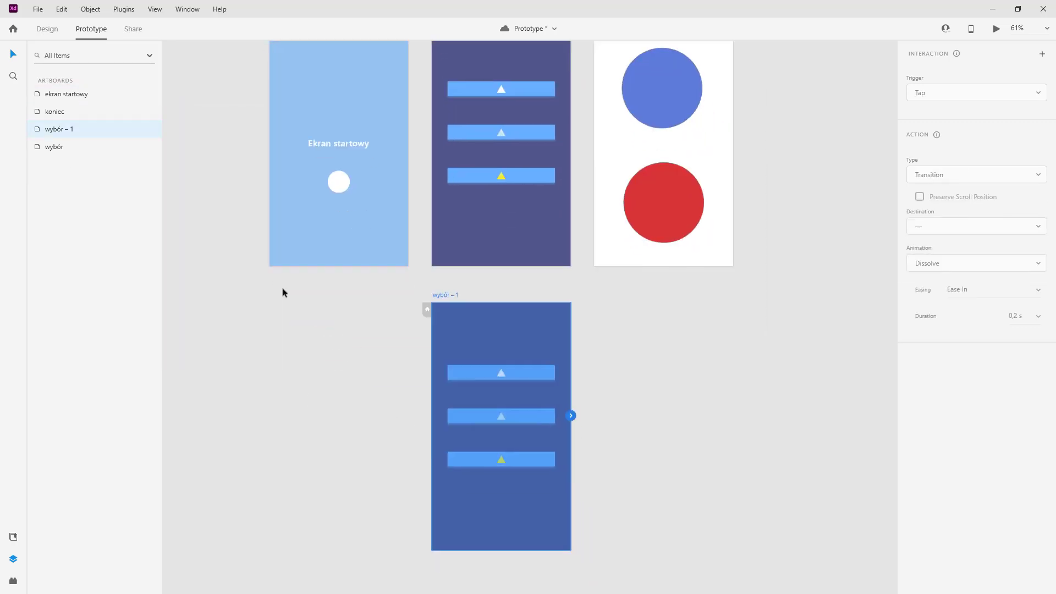
left_click(48, 29)
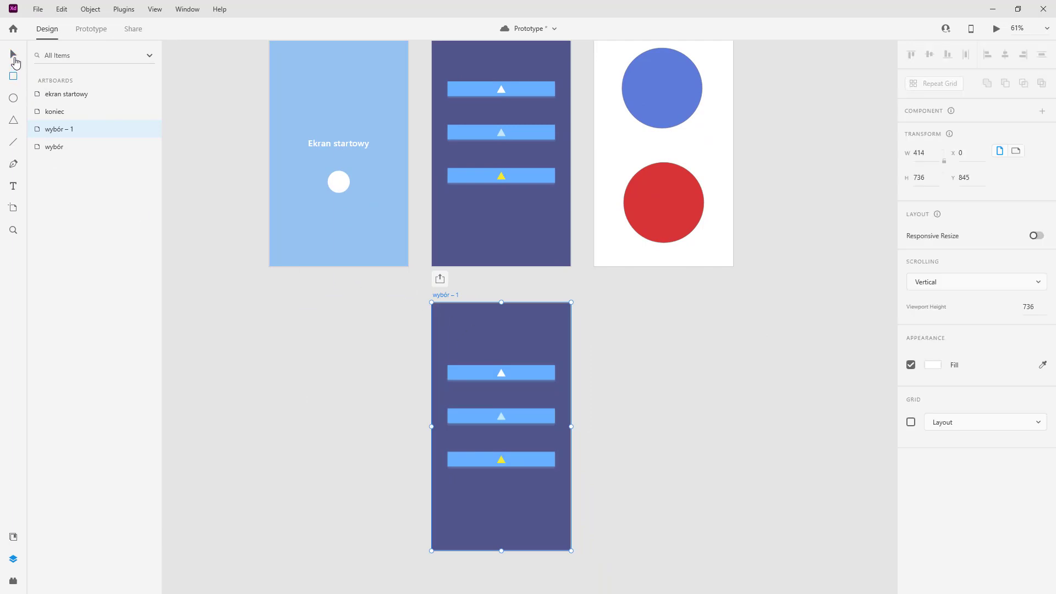
left_click(187, 294)
key("r")
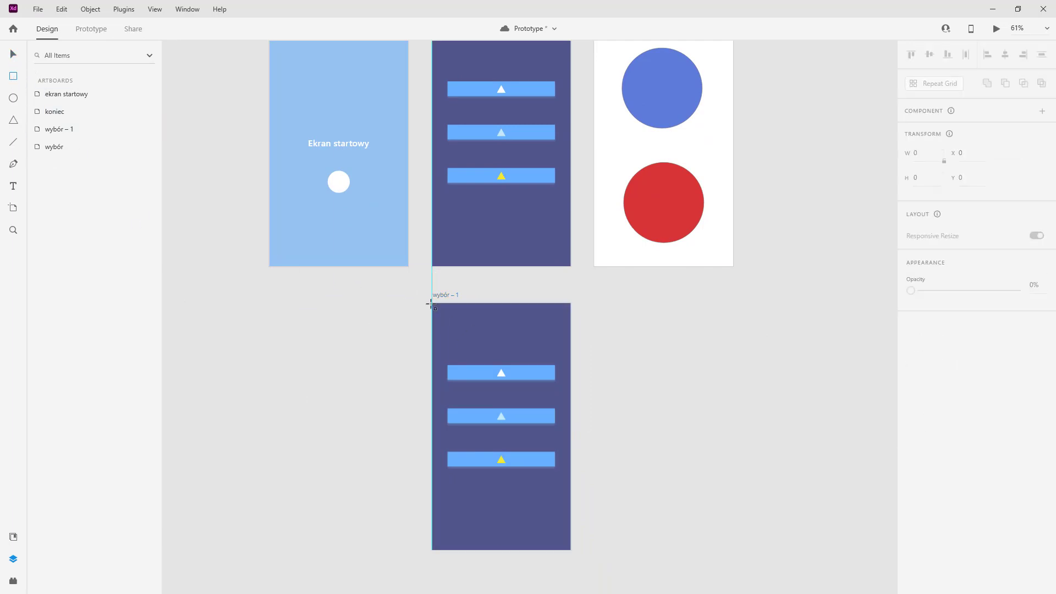
mouse_move(431, 303)
left_mouse_down()
mouse_move(490, 553)
mouse_move(501, 550)
left_mouse_up()
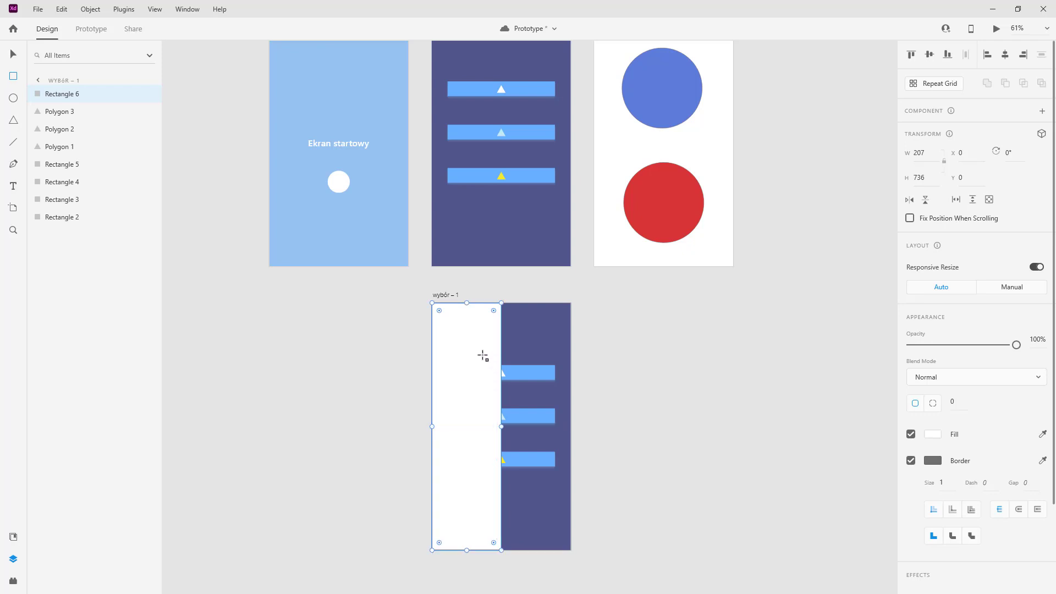
left_click(9, 59)
left_click_drag(501, 426, 506, 426)
left_click(641, 305)
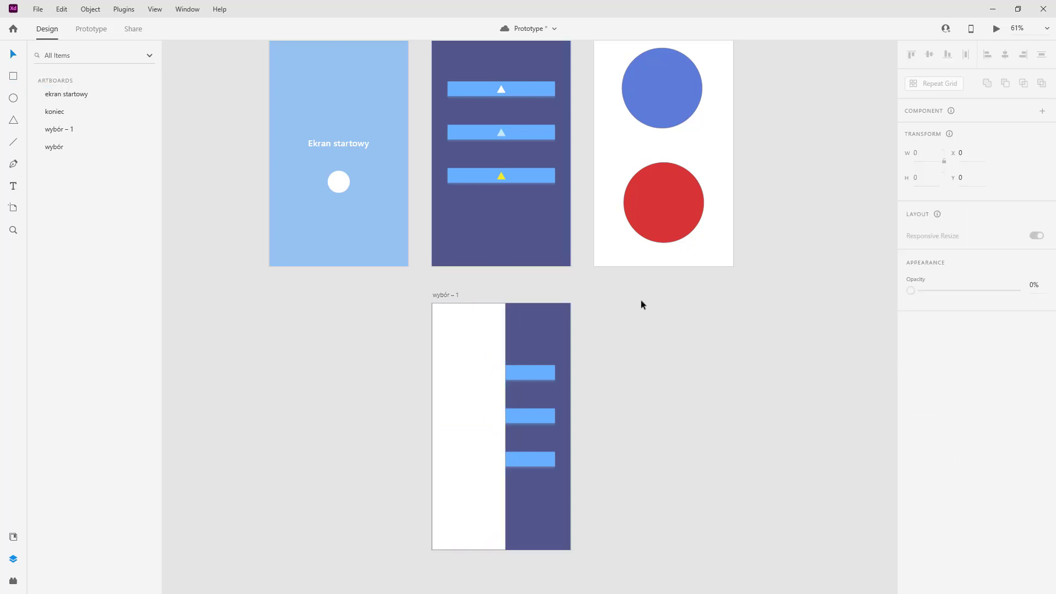
In prototype mode, group the lowest blue bar on wybór with its yellow triangle.
key("ctrl+Tab")
left_click(350, 240)
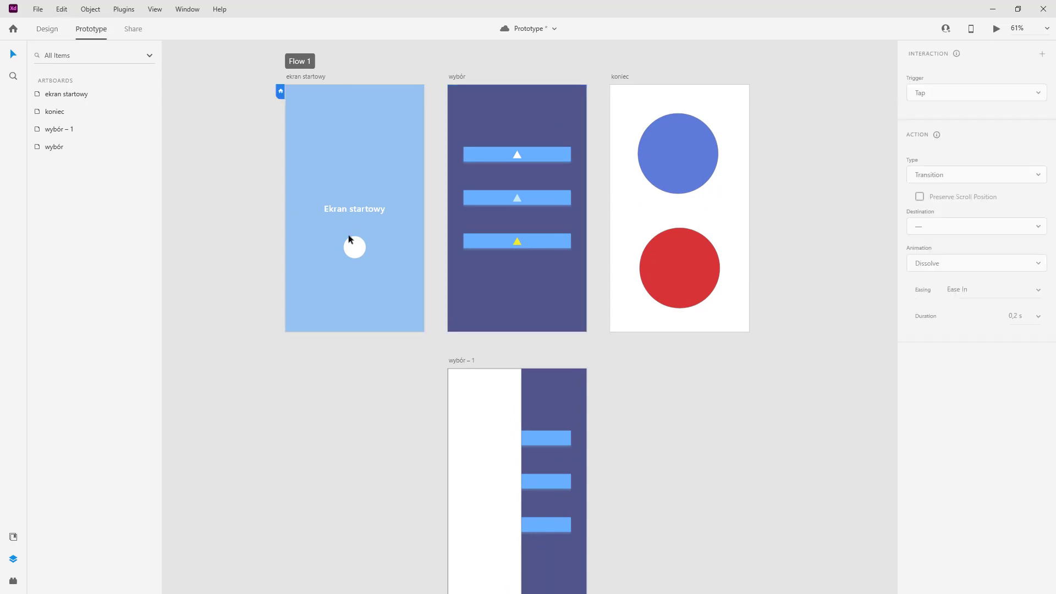
left_click(525, 239)
scroll(725, 423, "down", 3)
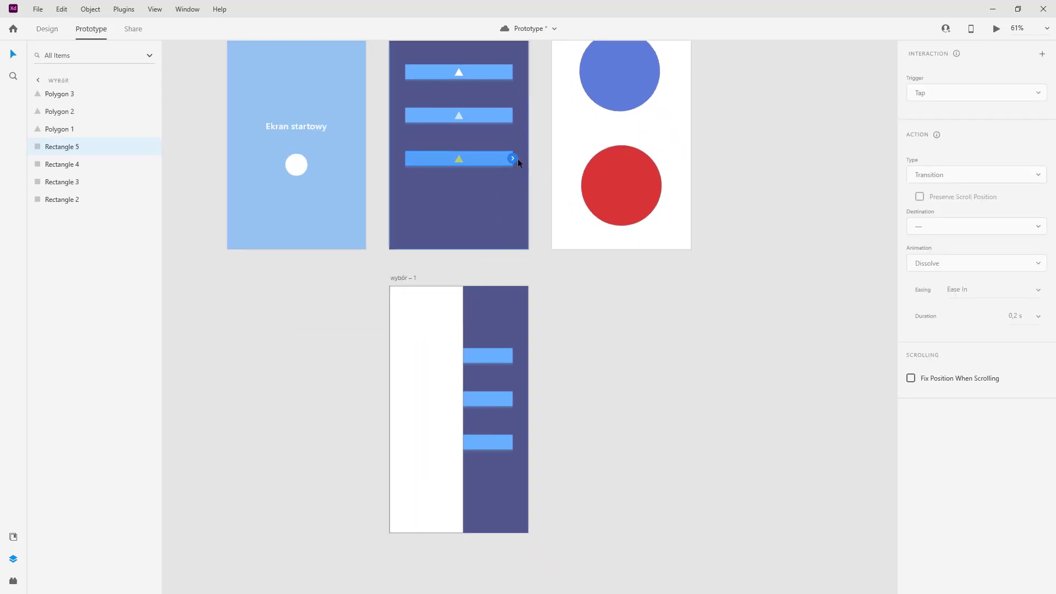
left_click_drag(517, 162, 520, 231)
left_click(460, 160, "shift")
key("ctrl+g")
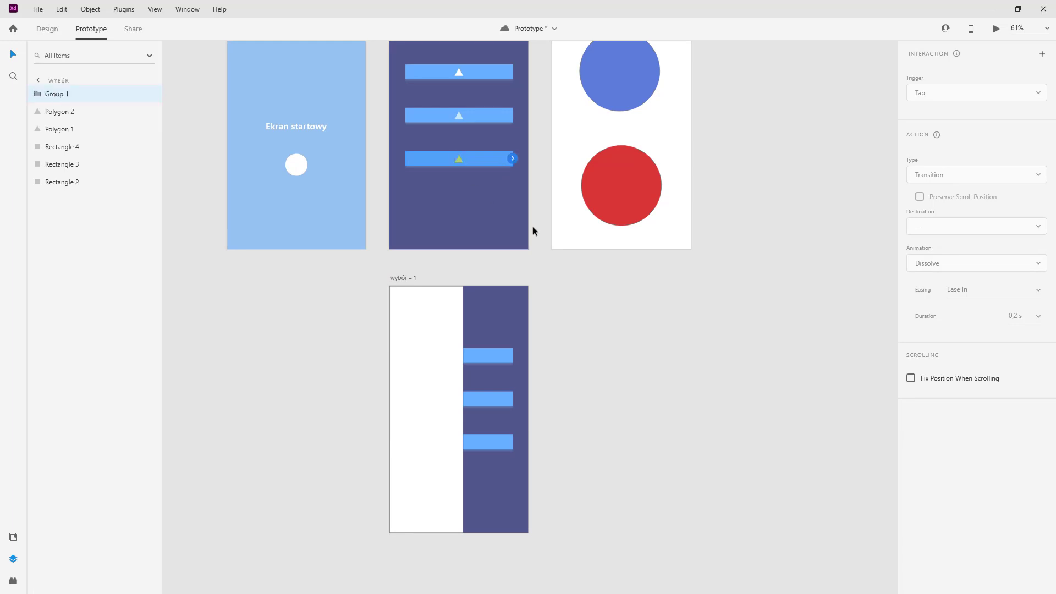
Link the grouped yellow-triangle bar to wybór – 1 as an overlay and set its animation to Slide Right.
left_click_drag(512, 159, 464, 321)
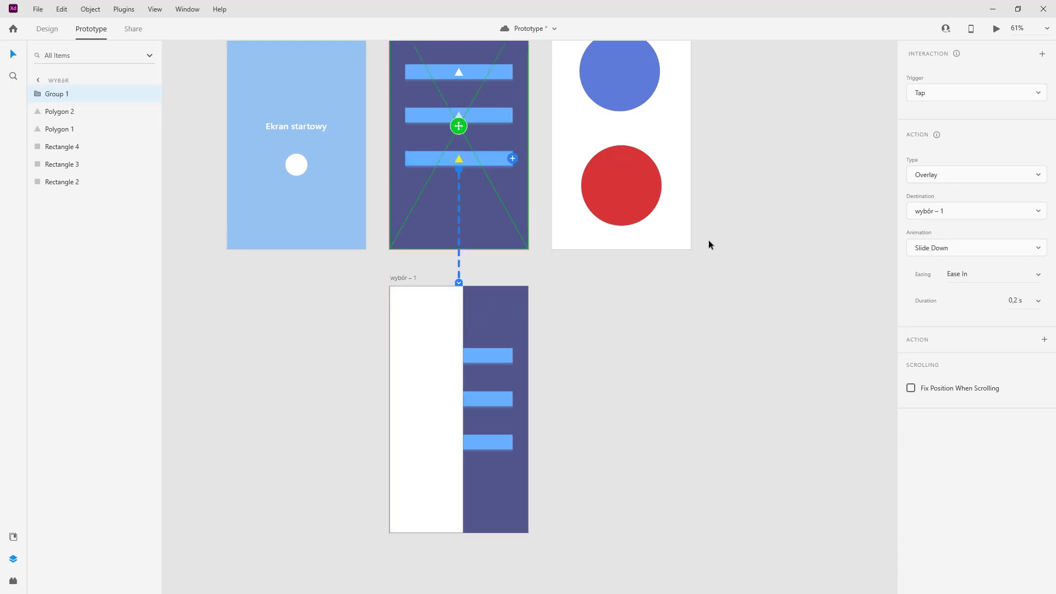
left_click(948, 252)
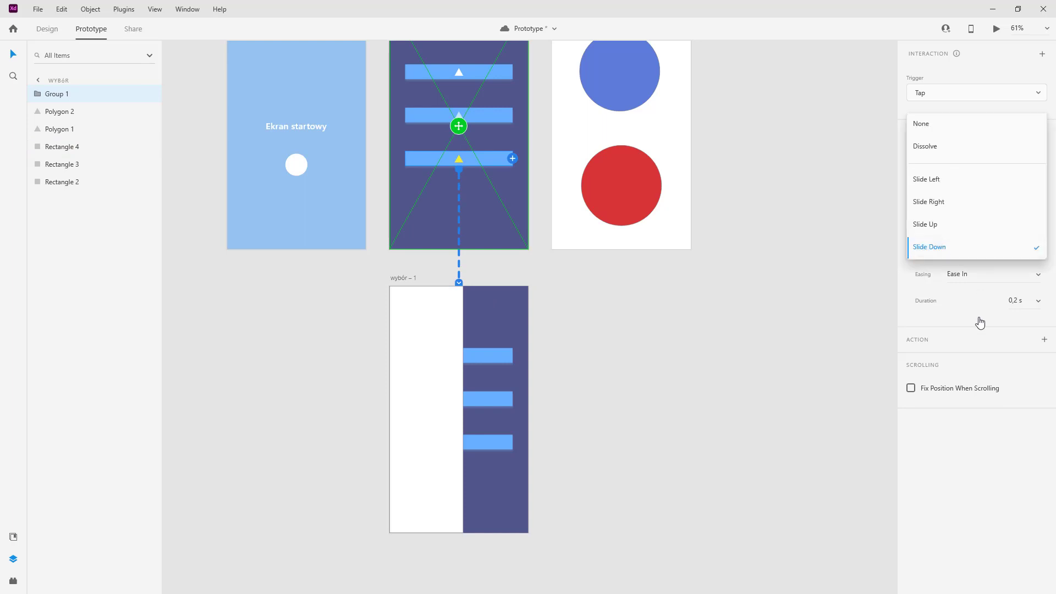
left_click(948, 206)
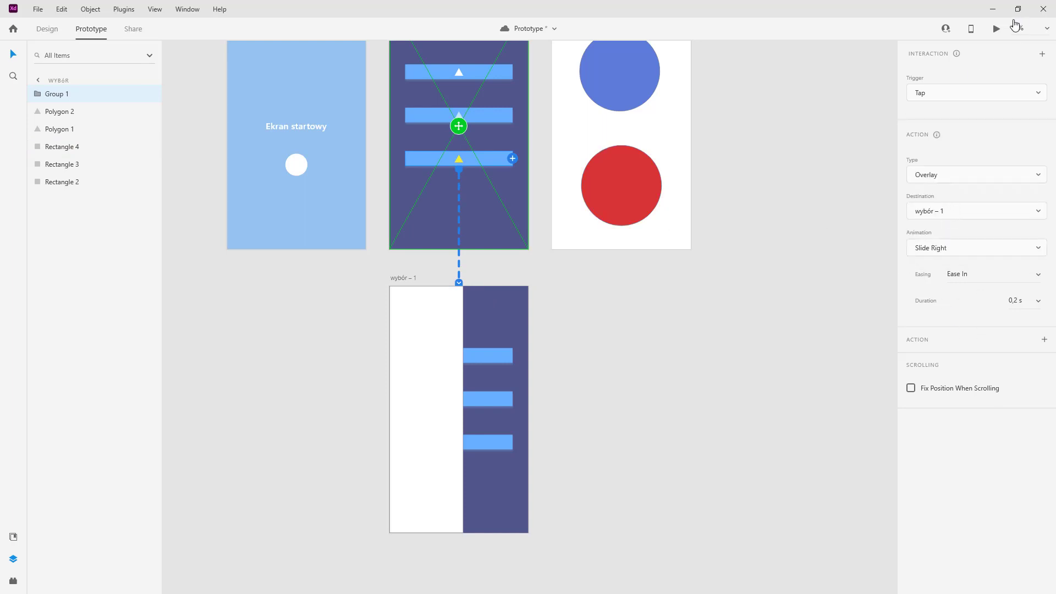
Preview the wybór artboard, open the side panel overlay through the yellow-triangle bar, and close the preview.
left_click(996, 28)
left_click(374, 290)
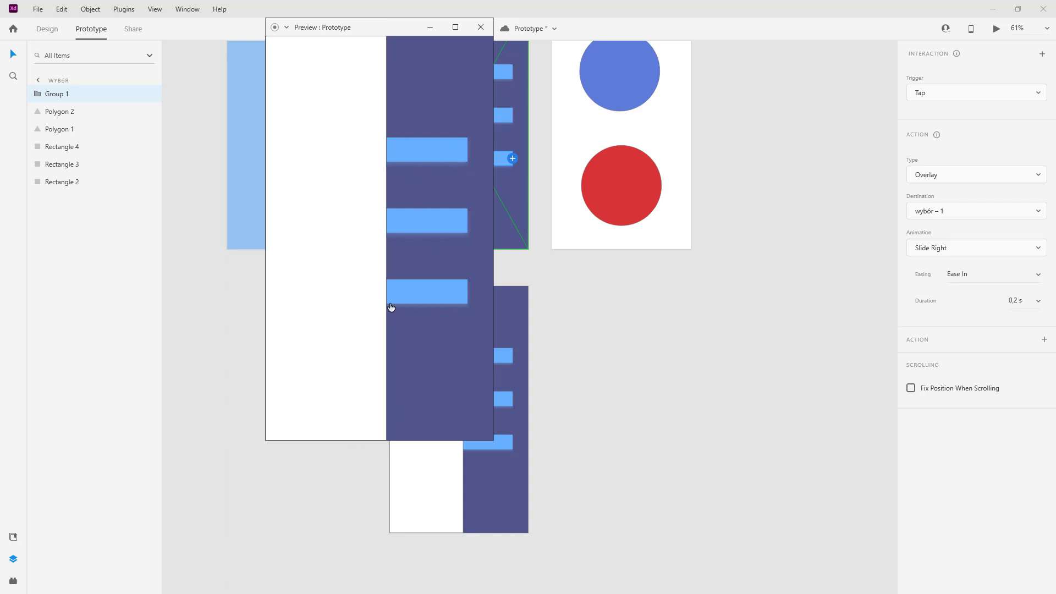
left_click(481, 27)
In design mode, widen the white rectangle on wybór – 1 to 414 and enable its Background Blur.
left_click(410, 352)
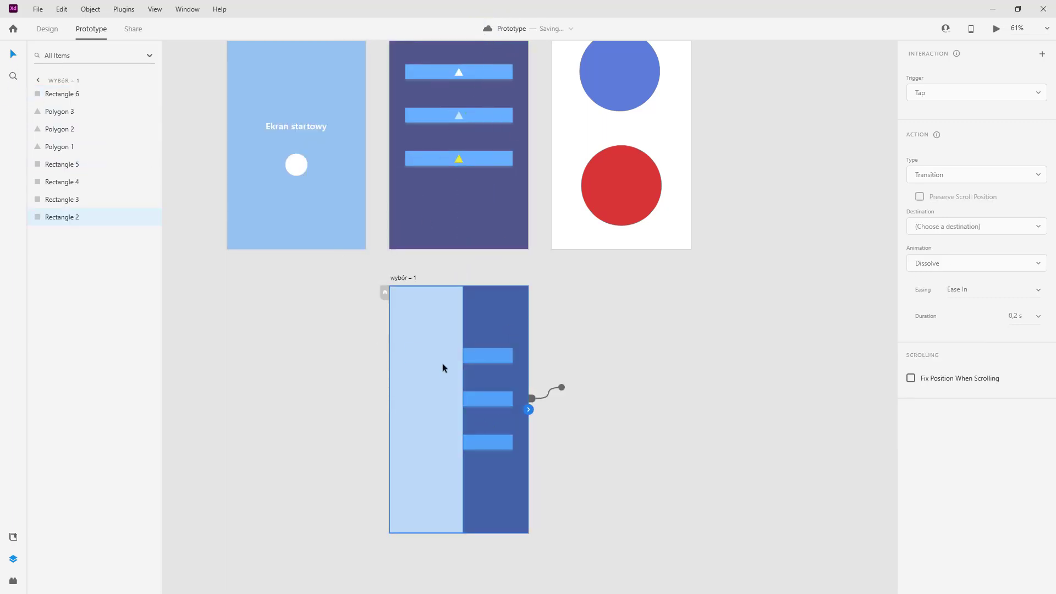
left_click(585, 365)
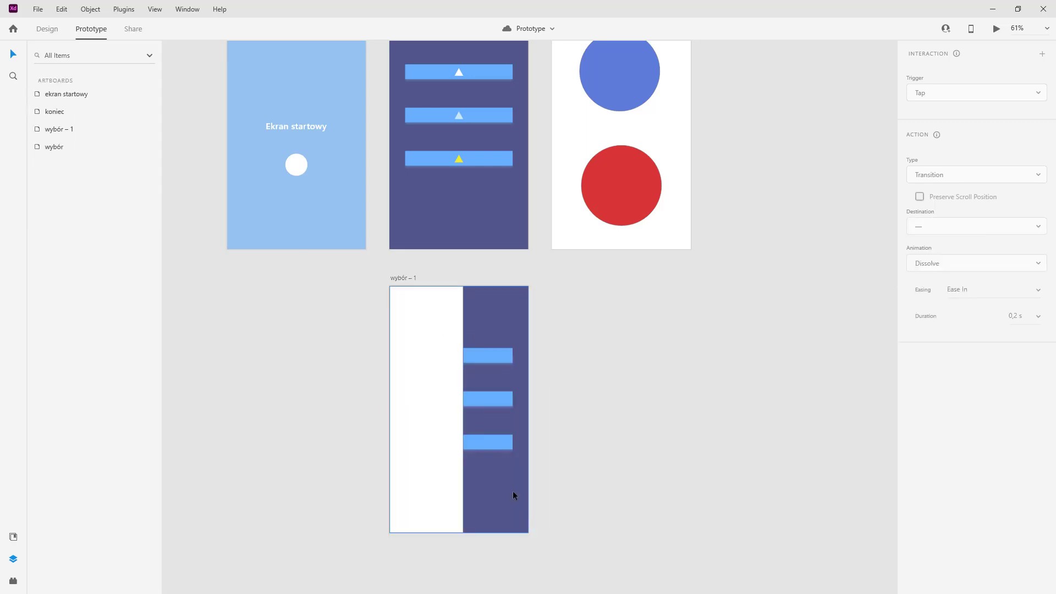
left_click(411, 293)
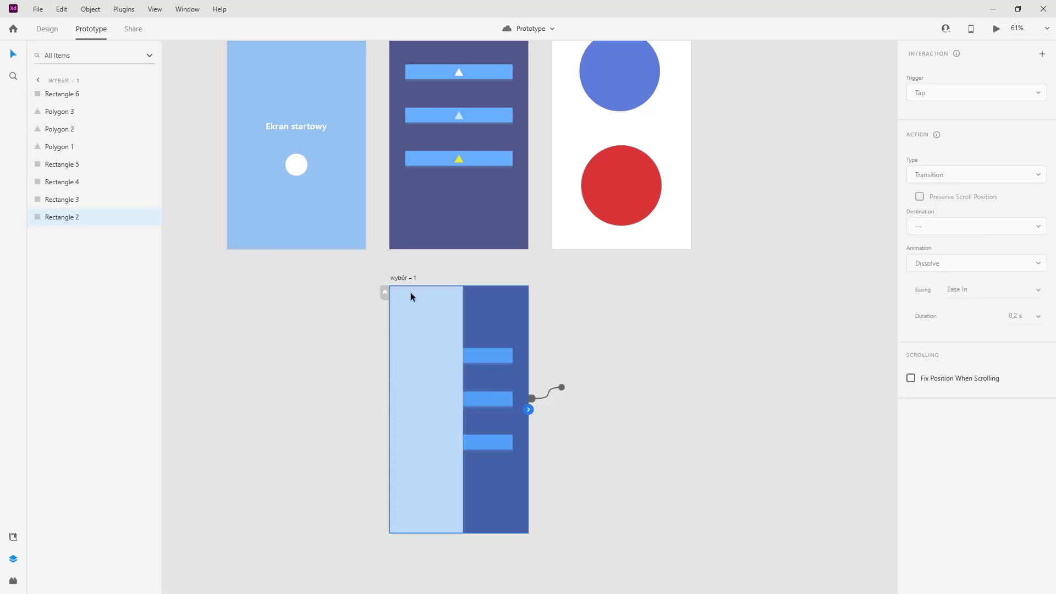
left_click(55, 30)
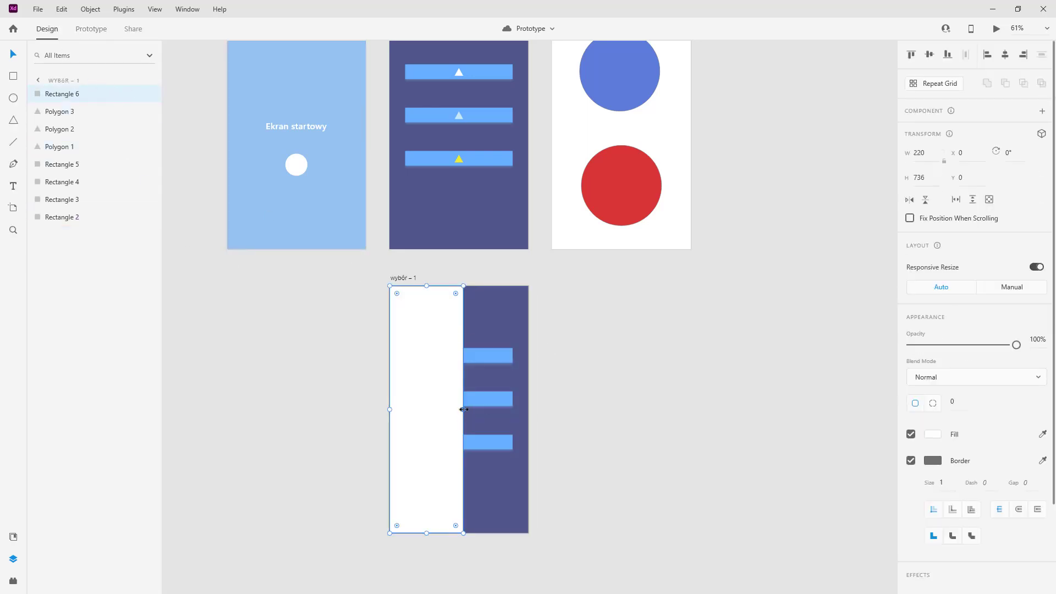
left_click_drag(463, 409, 528, 410)
scroll(942, 539, "down", 2)
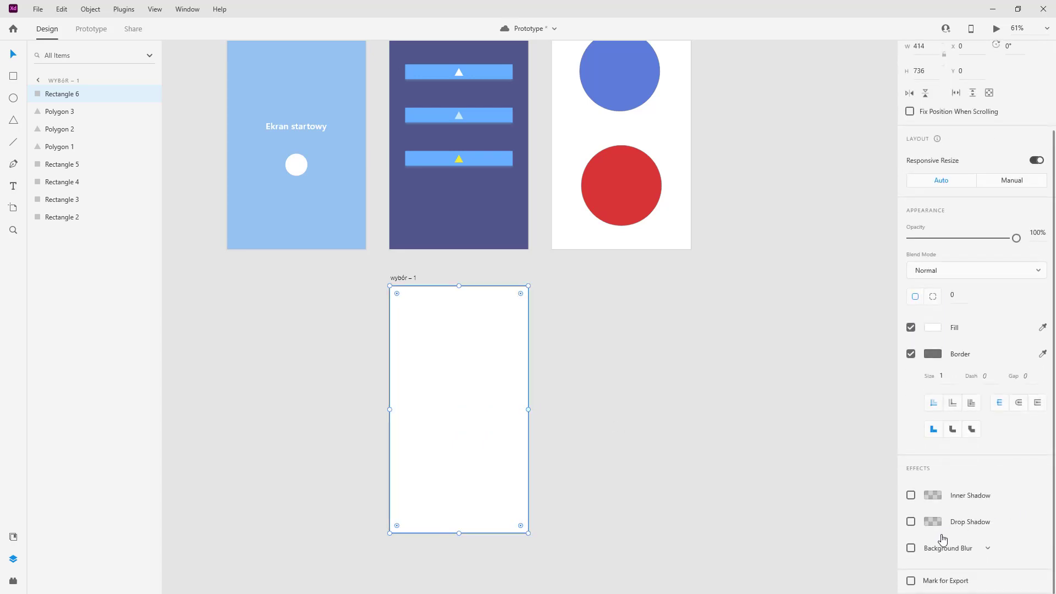
left_click(912, 548)
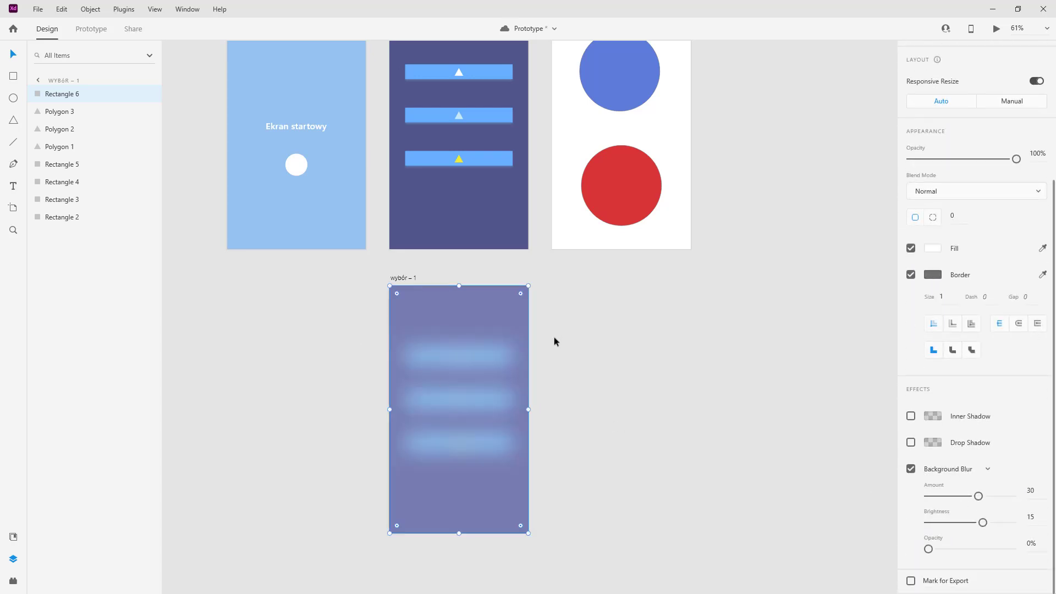
Duplicate the blurred rectangle, narrow the copy to roughly the left half of wybór – 1, and disable its Background Blur.
key("ctrl+d")
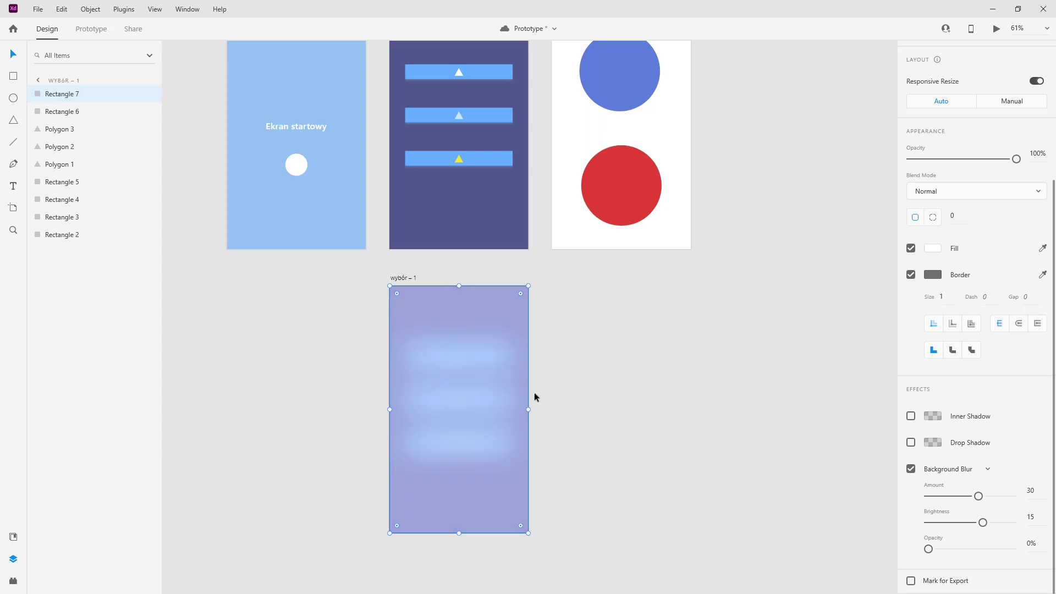
left_click_drag(528, 408, 463, 417)
left_click(911, 469)
left_click(616, 325)
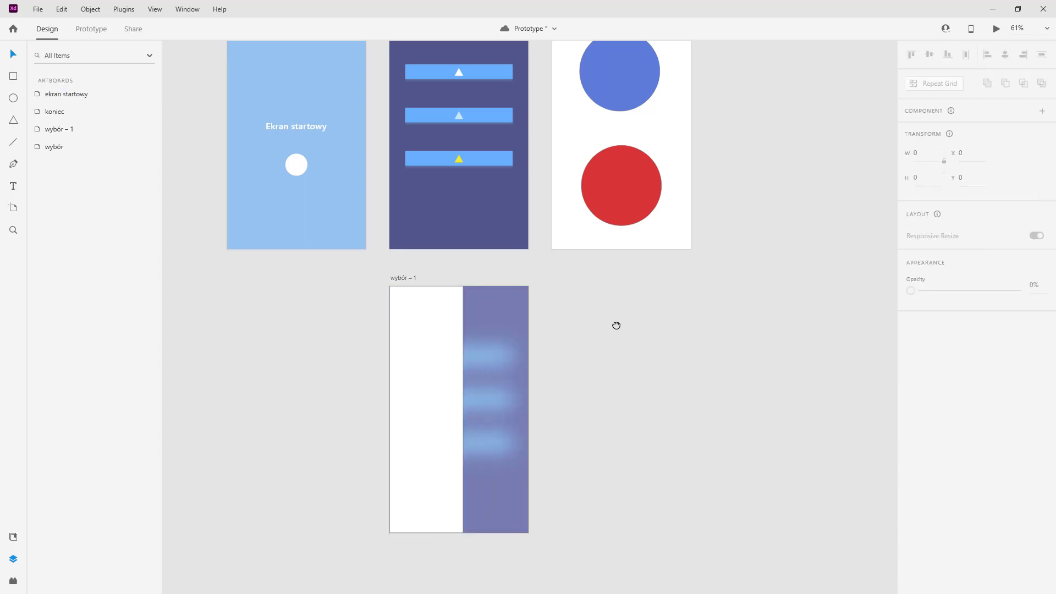
Preview the prototype from wybór, open the blurred panel overlay through the yellow-triangle bar, and close the preview.
scroll(605, 319, "up", 2)
left_click(408, 54)
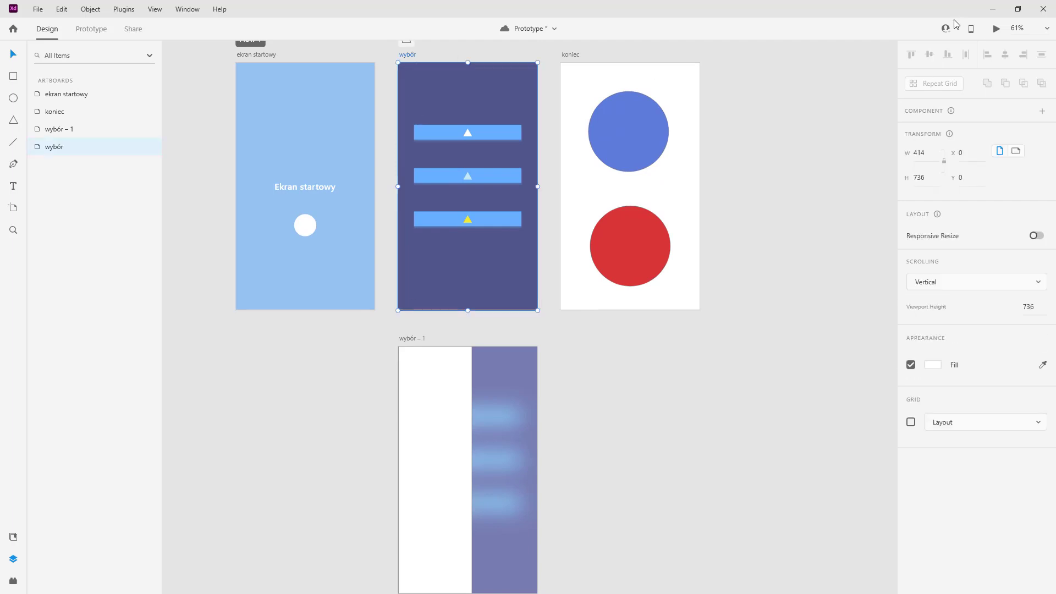
key("ctrl+Return")
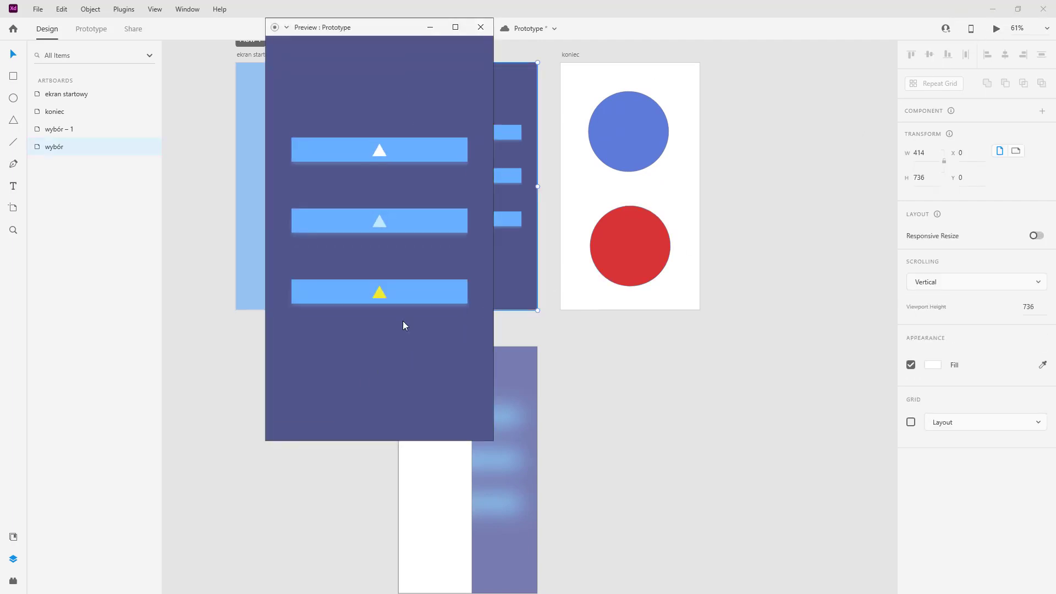
left_click(375, 299)
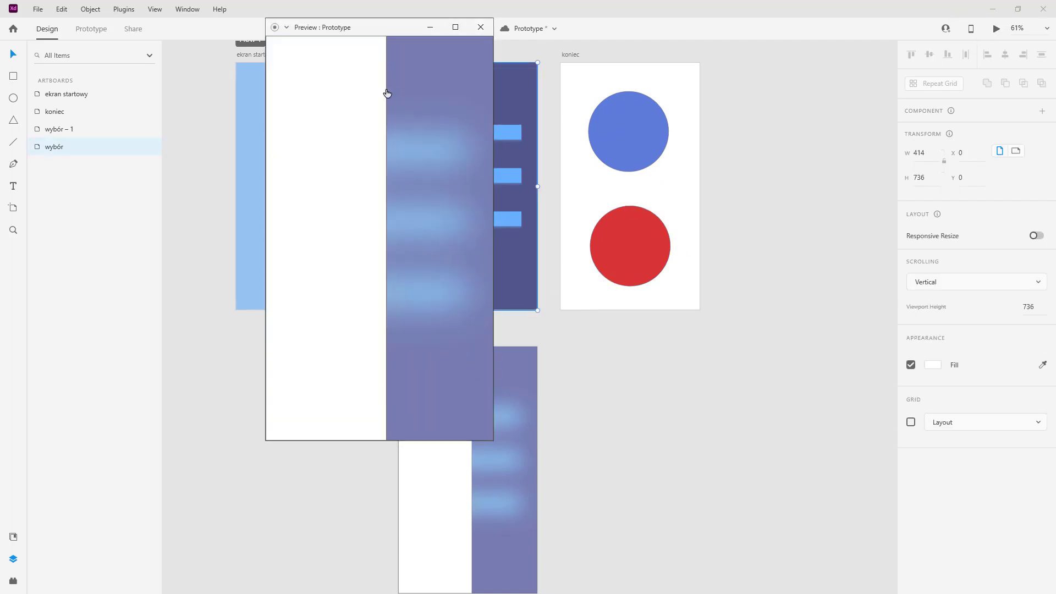
left_click(481, 27)
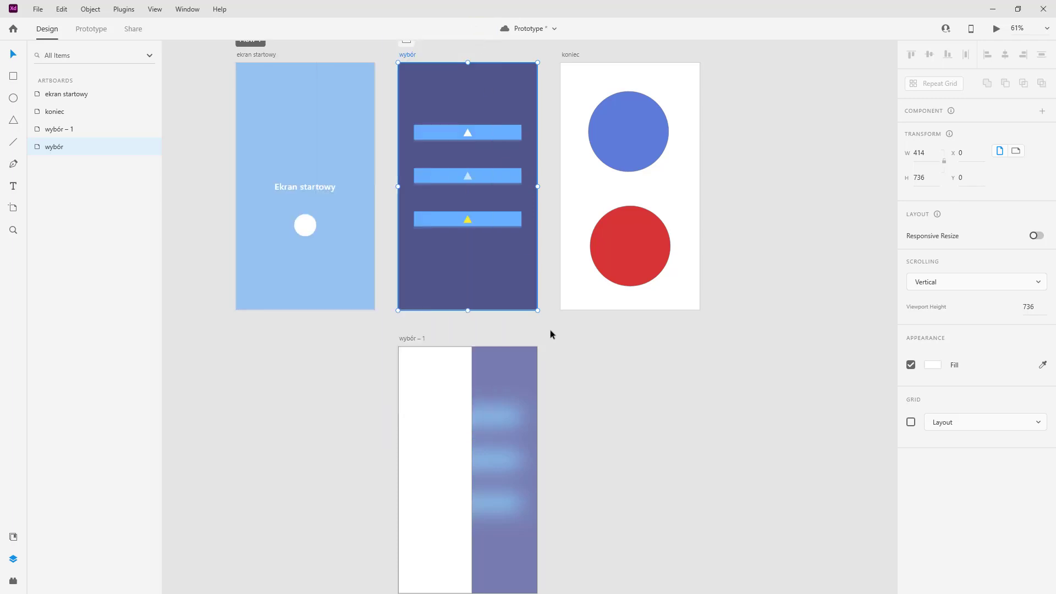
left_click(552, 332)
left_click_drag(609, 384, 631, 454)
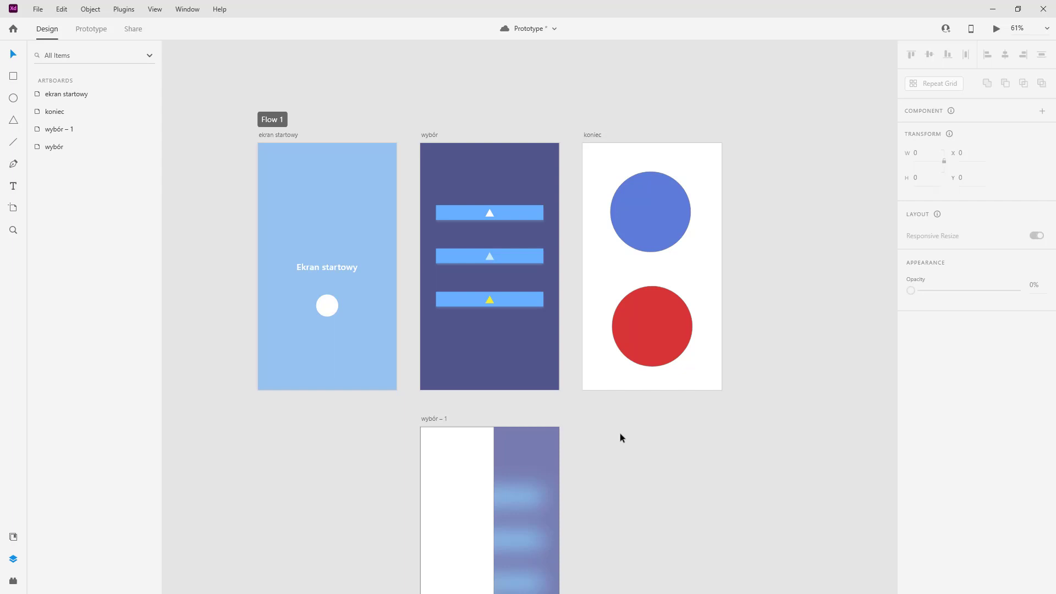
left_click_drag(620, 436, 632, 367)
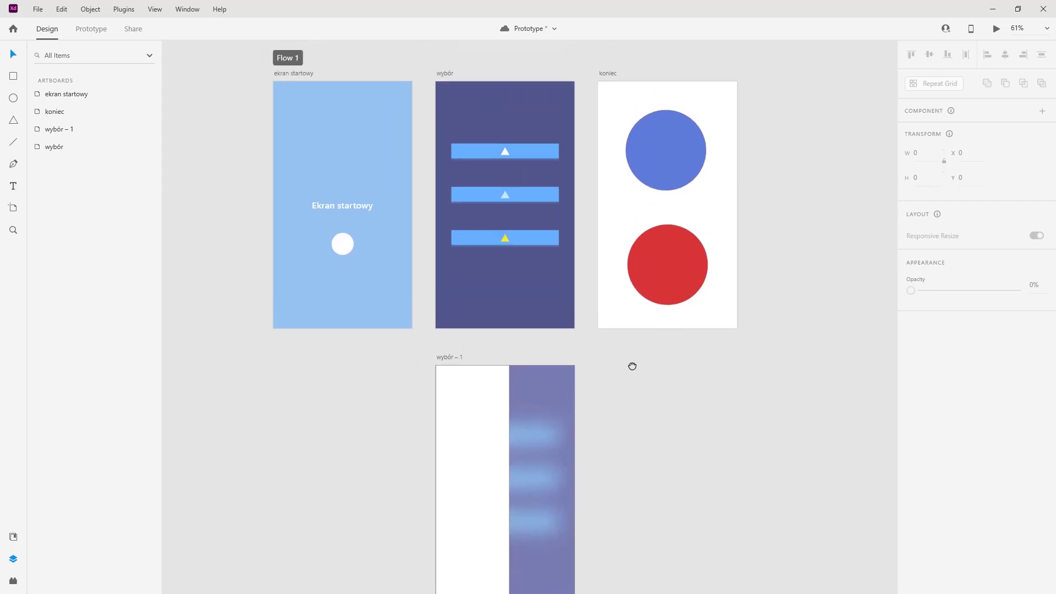
left_click(312, 72)
left_click_drag(315, 68, 337, 51)
left_click_drag(770, 464, 412, 303)
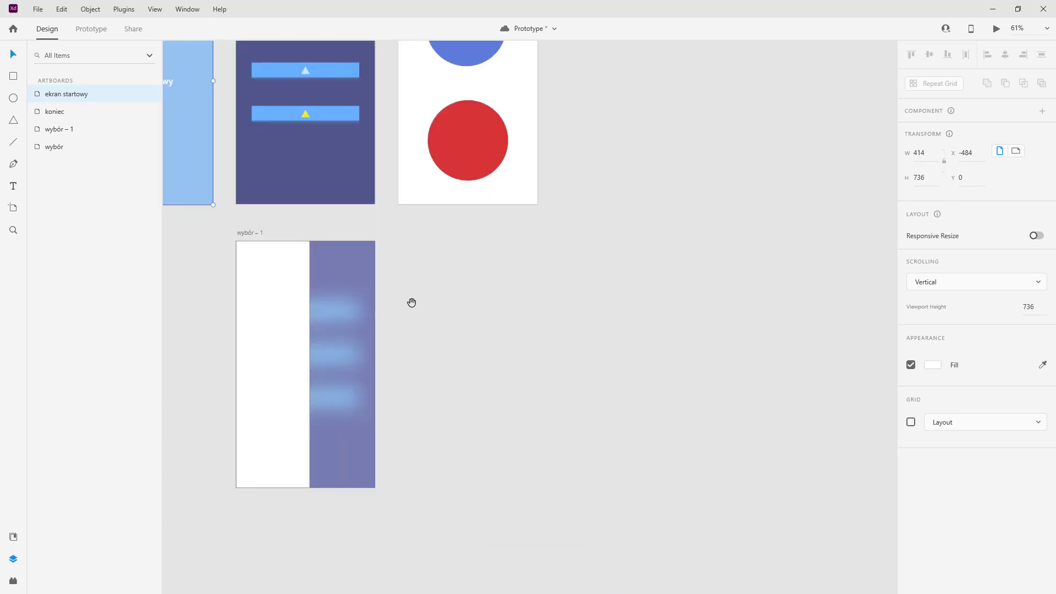
Delete the white panel, the blurred rectangle, the dark background and the three blue bars from wybór – 1.
left_click(244, 234)
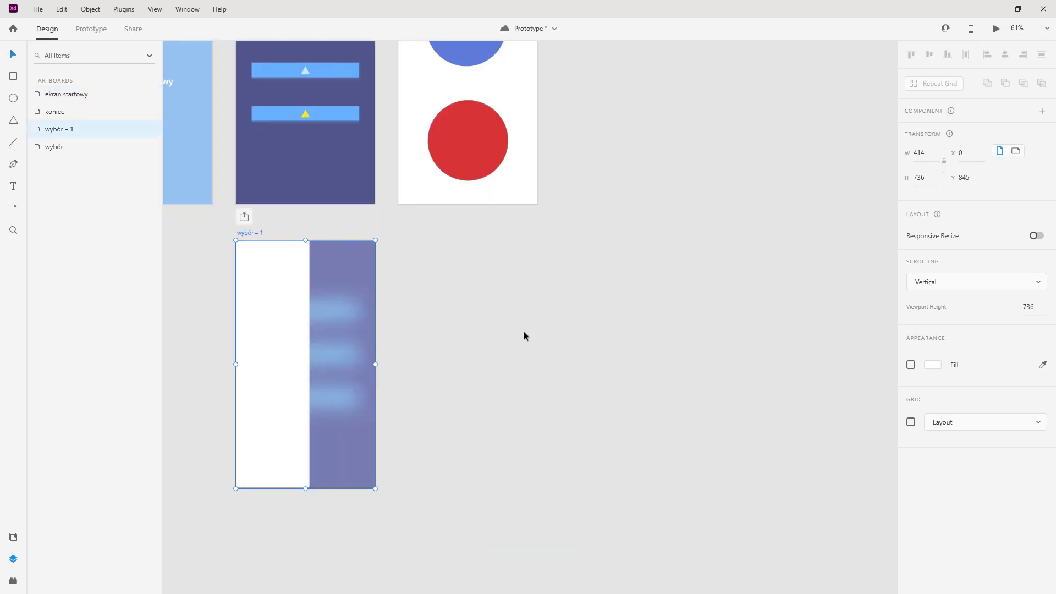
left_click(355, 323)
key("Delete")
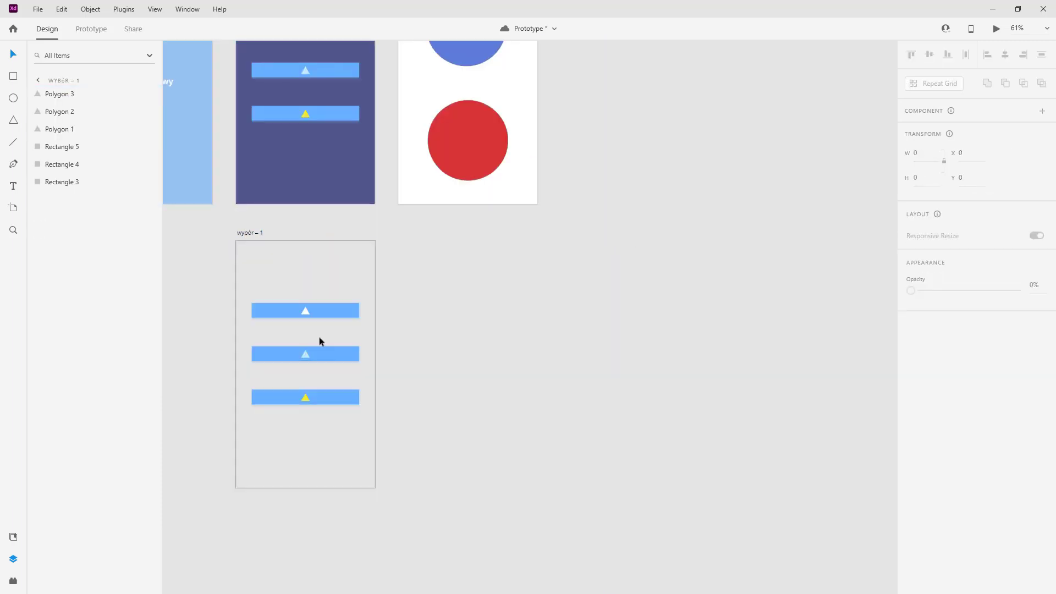
left_click(315, 312)
left_click(322, 352, "shift")
left_click(305, 390, "shift")
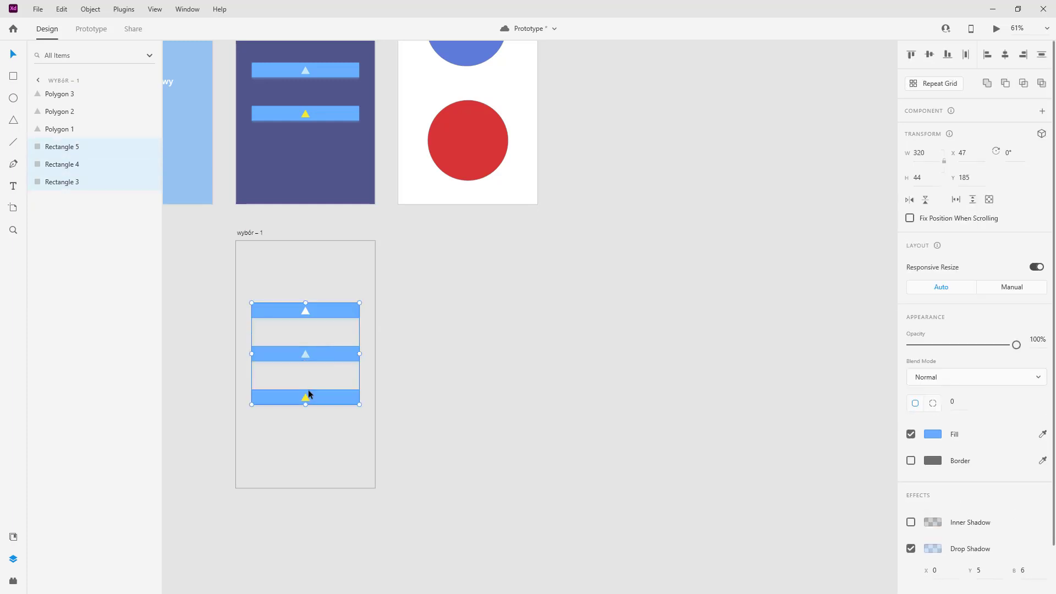
key("Delete")
Delete the three remaining triangles from the wybór – 1 artboard and clear the selection.
scroll(440, 347, "left", 3)
scroll(440, 347, "up", 1)
left_click_drag(427, 329, 394, 439)
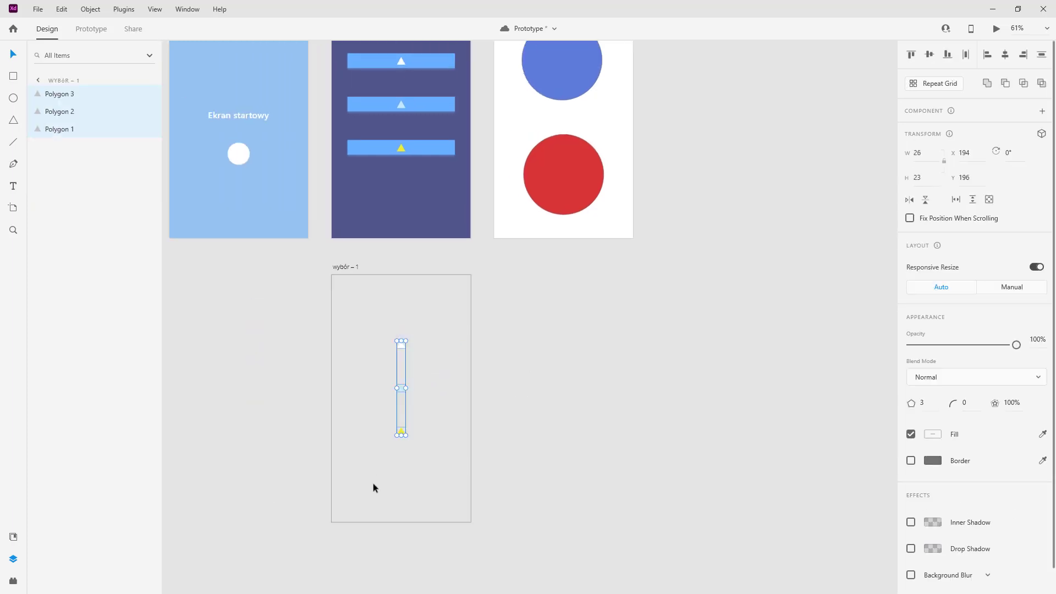
key("Delete")
left_click_drag(252, 308, 301, 322)
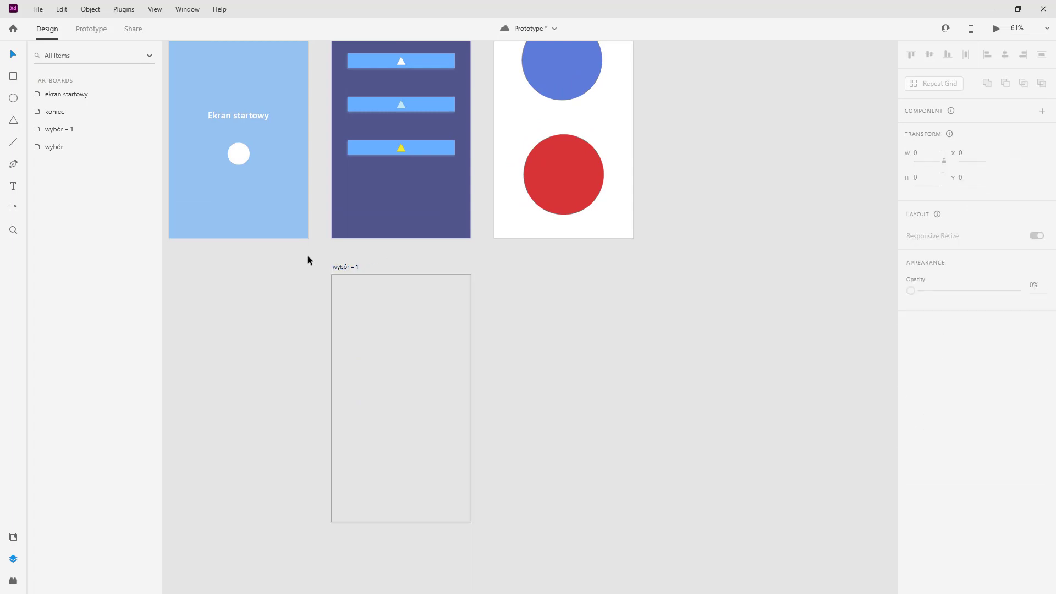
Draw a 414 by 736 rectangle covering the whole wybór – 1 artboard.
left_click(352, 268)
scroll(313, 269, "left", 2)
scroll(312, 269, "down", 1)
left_click(113, 182)
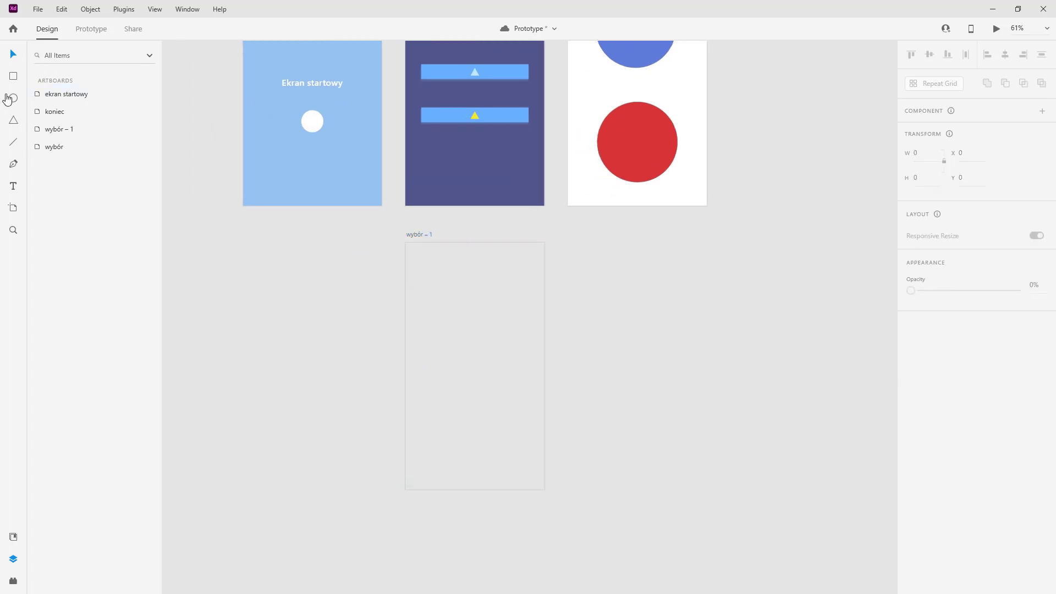
left_click(13, 76)
left_click_drag(406, 243, 545, 490)
Enable Background Blur on the full-size rectangle, with the blur amount at 10 and the brightness at -2.
scroll(960, 494, "down", 3)
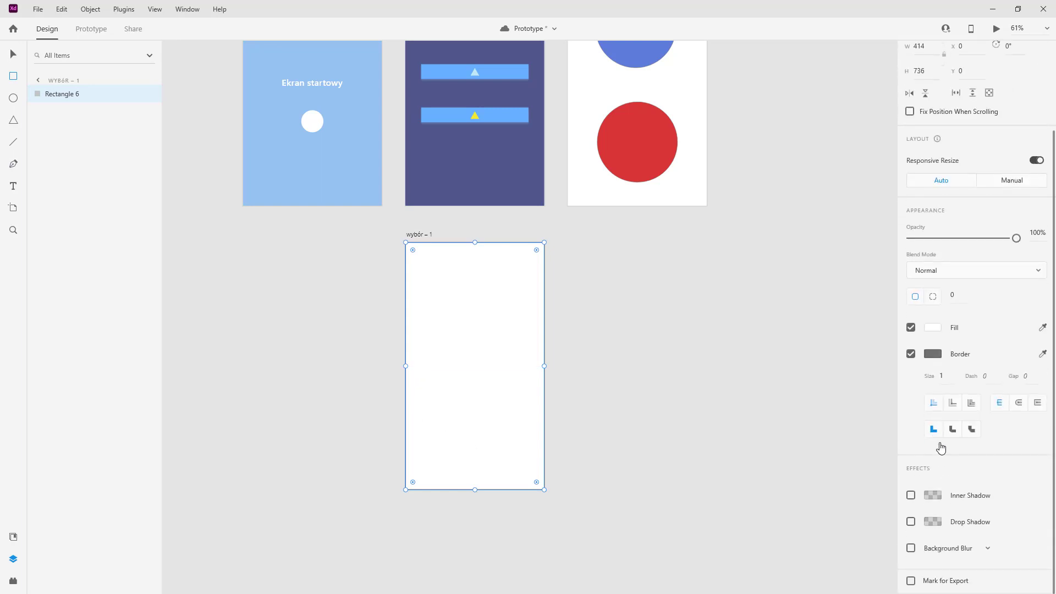
left_click(911, 548)
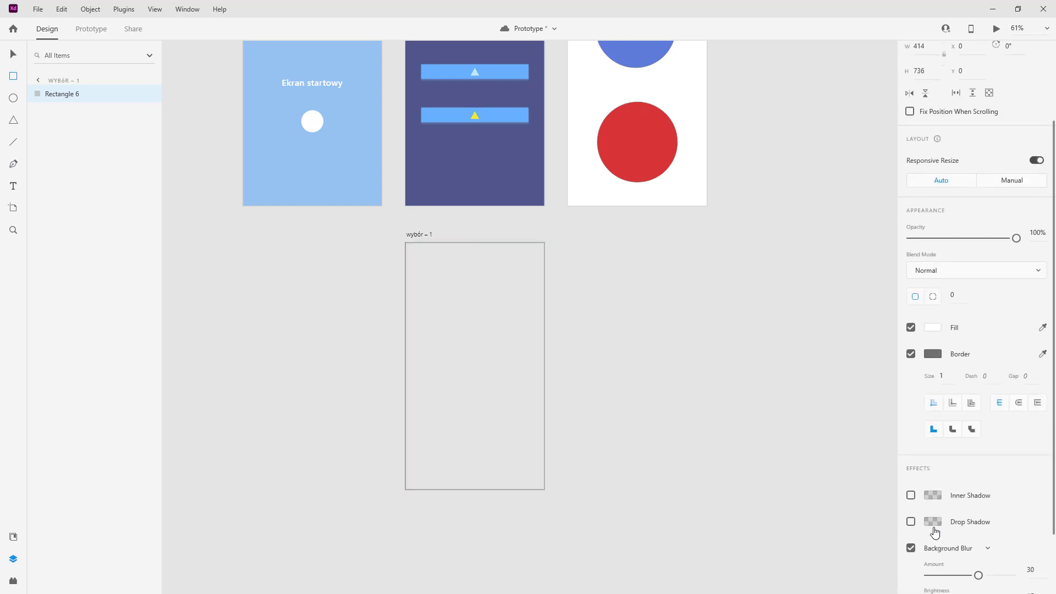
scroll(935, 544, "down", 2)
left_click_drag(978, 496, 945, 497)
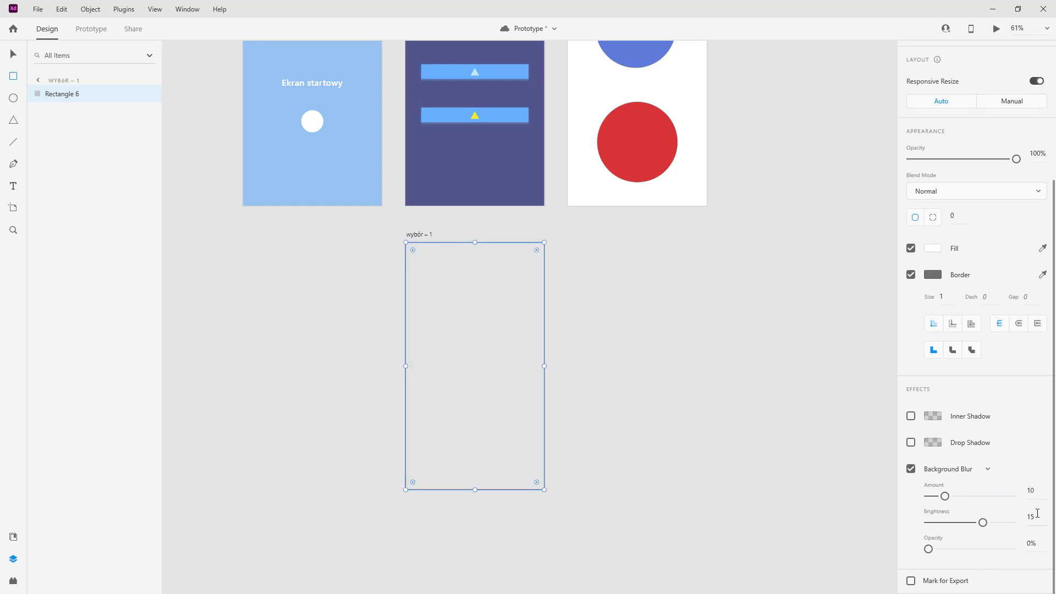
left_click(1030, 518)
type("-2")
key("Return")
Draw a full-height white rectangle over the left half of wybór – 1 and deselect it.
left_click(13, 54)
left_click(86, 154)
key("r")
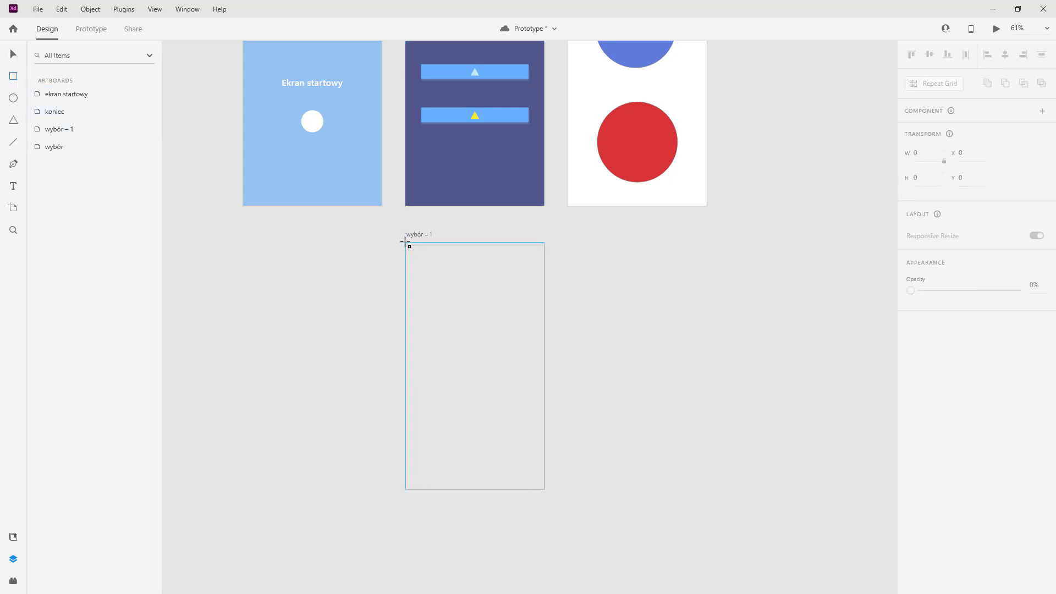
left_click_drag(405, 242, 476, 489)
left_click(14, 54)
left_click(206, 330)
scroll(415, 217, "up", 2)
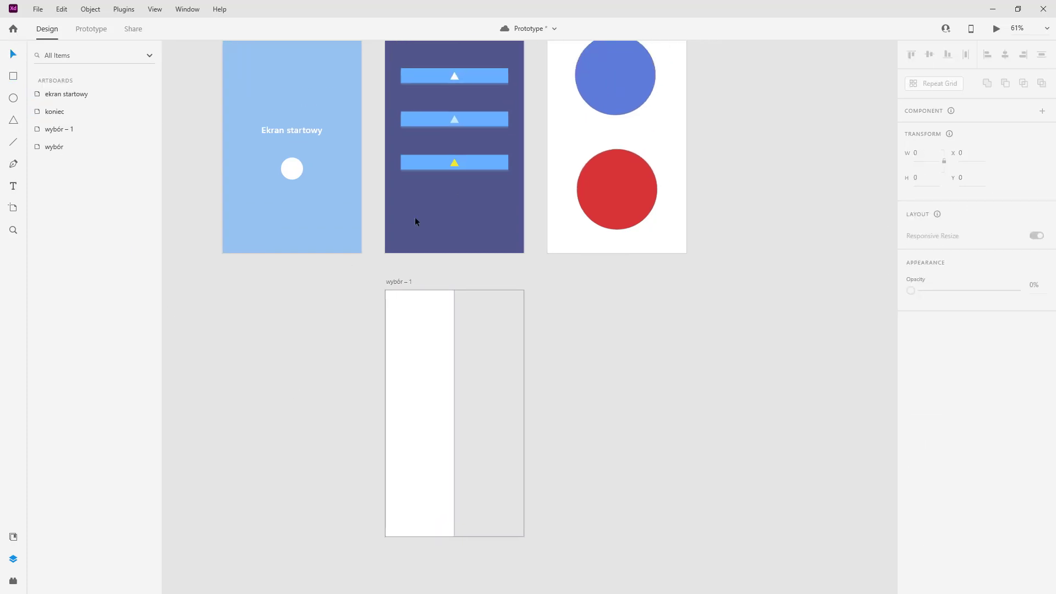
In prototype mode, preview the wybór screen and open the panel overlay through the yellow-triangle bar.
left_click(91, 29)
left_click(466, 163)
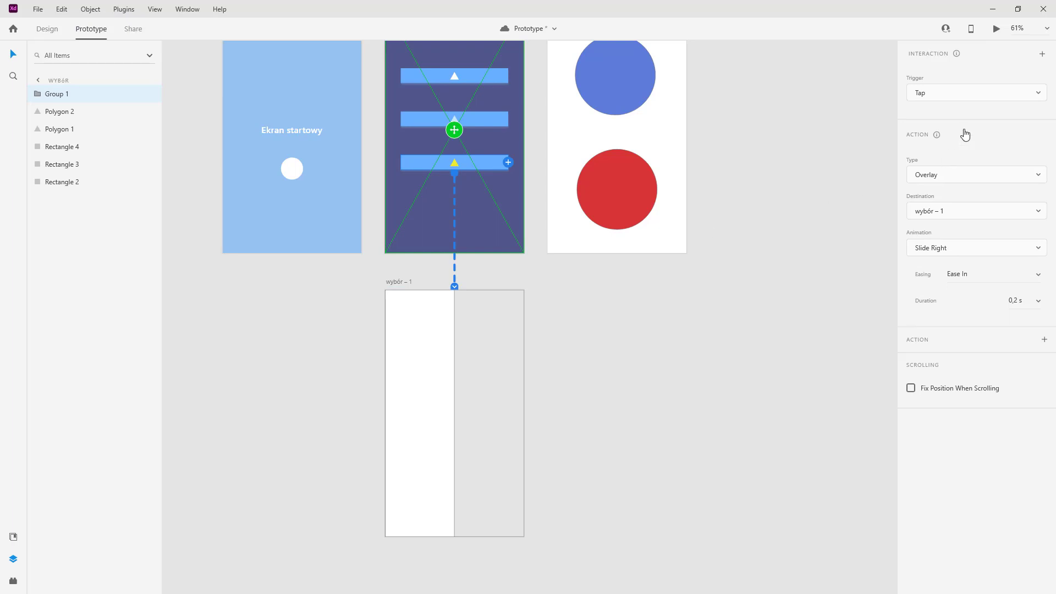
left_click(996, 29)
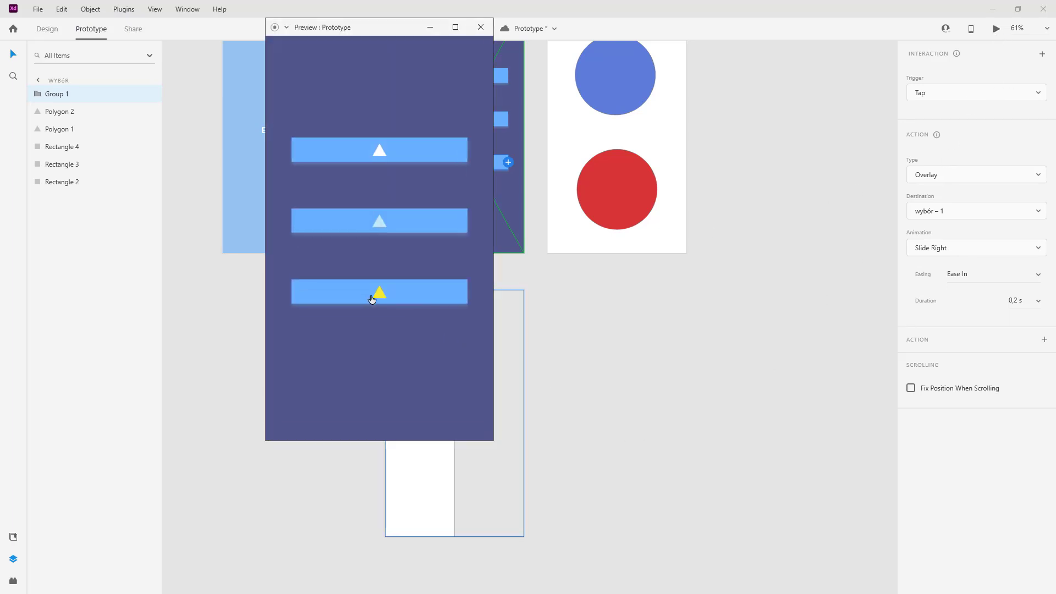
left_click(372, 300)
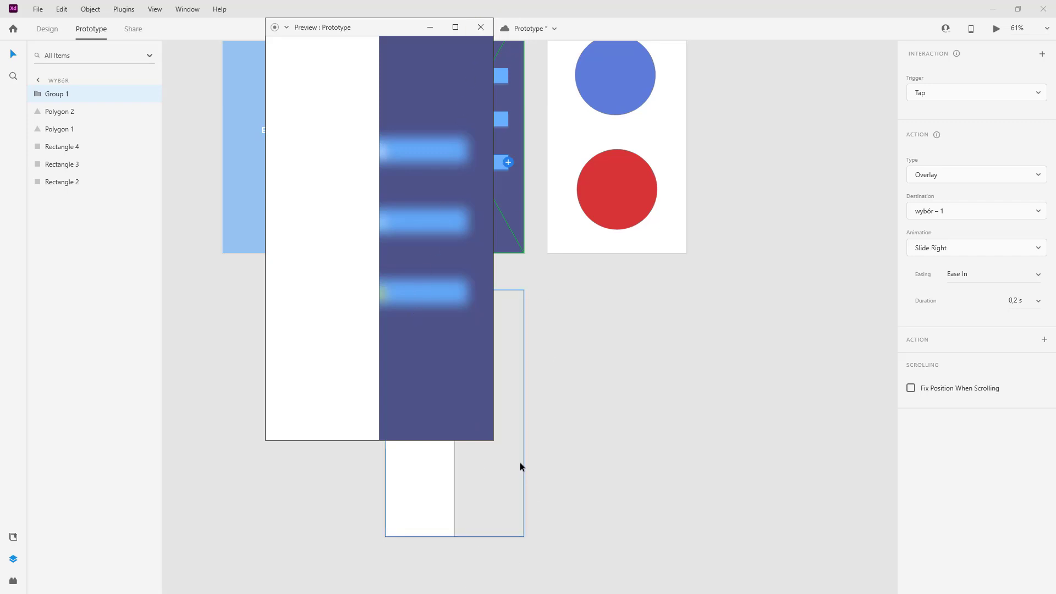
Save the document, close the preview and deselect the yellow-triangle group on wybór.
key("ctrl+s")
left_click(481, 27)
left_click_drag(545, 292, 549, 351)
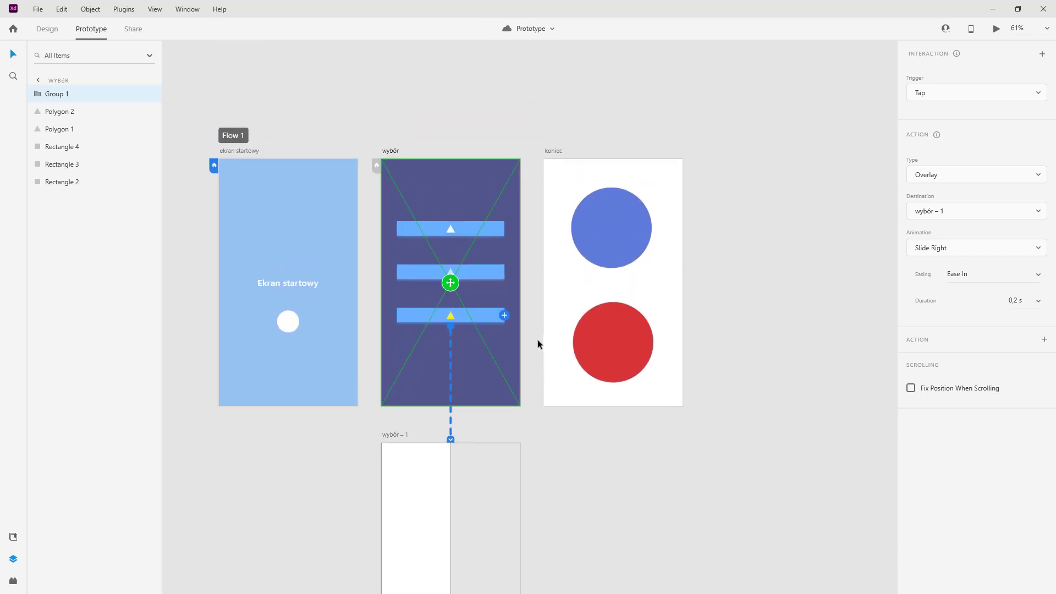
left_click(537, 338)
left_click_drag(538, 422, 551, 351)
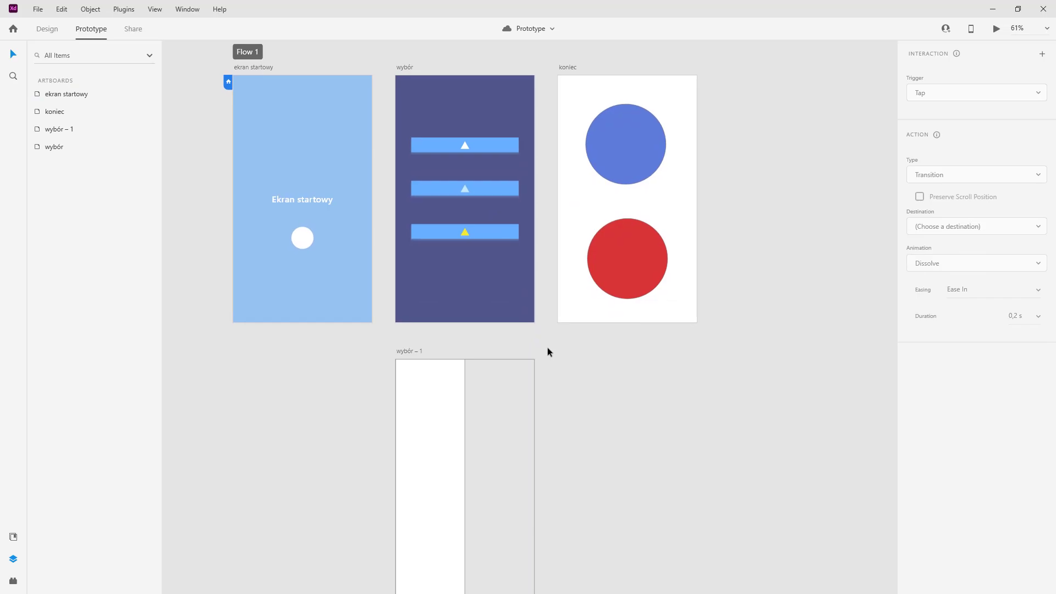